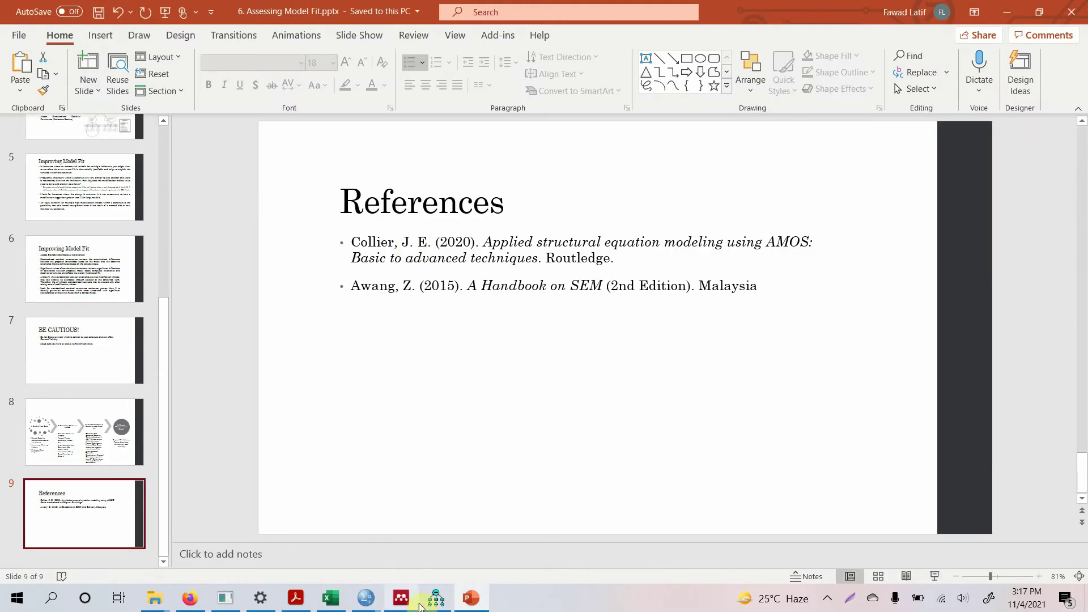
Confirm SL-IC-OP_1.sav (297 cases) as the data file for the SL and FP diagram.
left_click(435, 598)
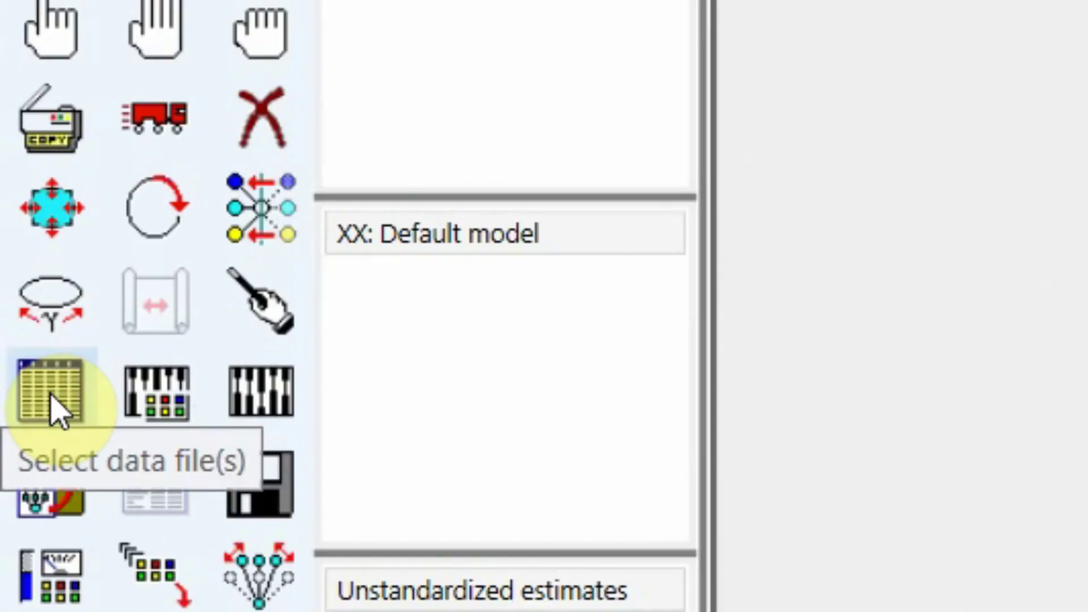
left_click(25, 279)
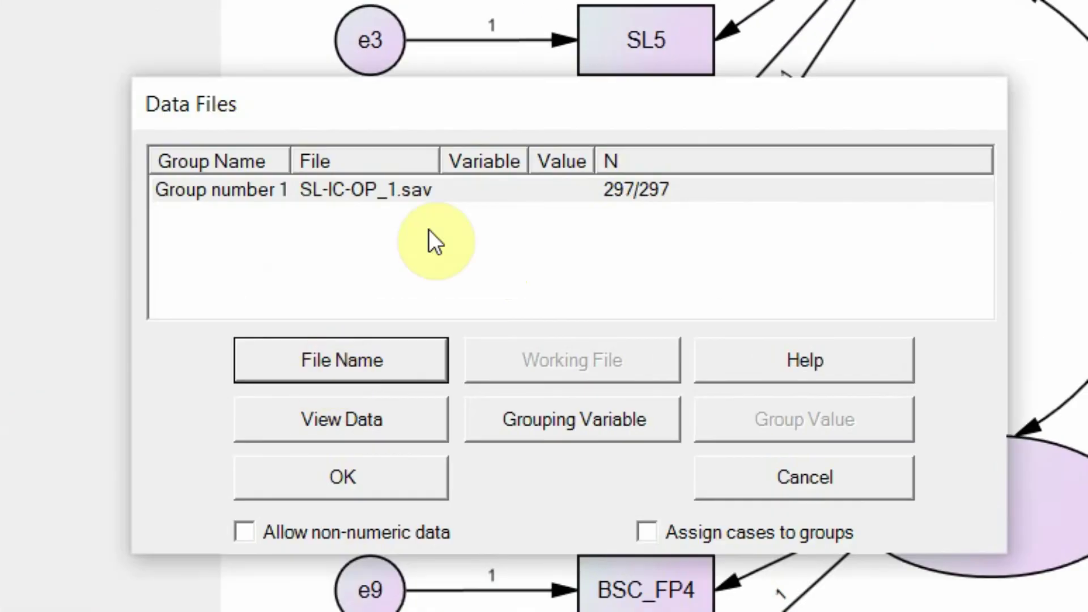
left_click(361, 372)
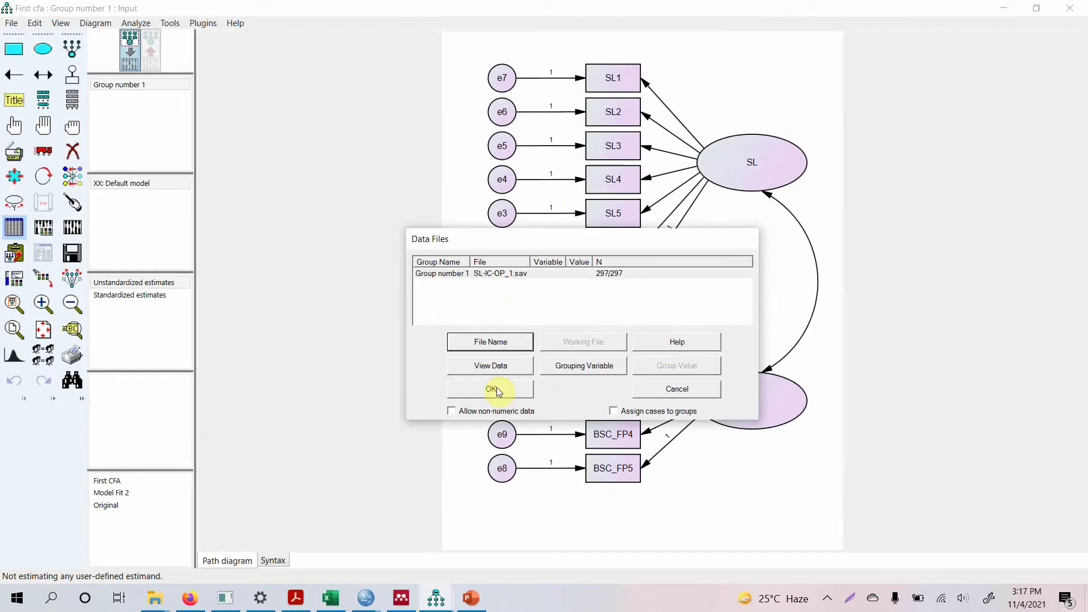
left_click(497, 389)
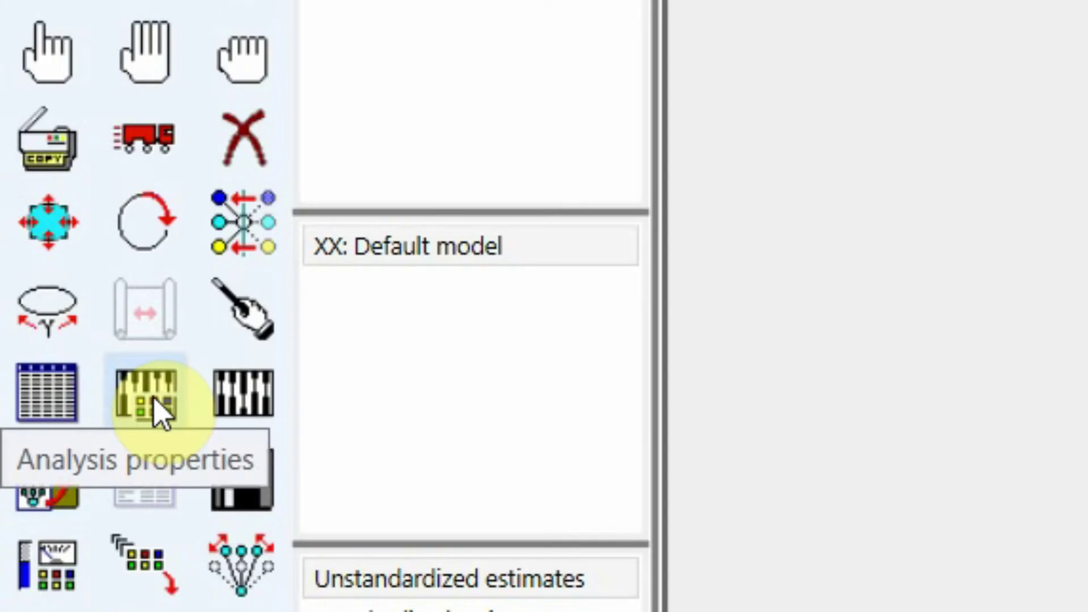
Set the modification index threshold to 4 in Analysis Properties and estimate the model.
left_click(51, 239)
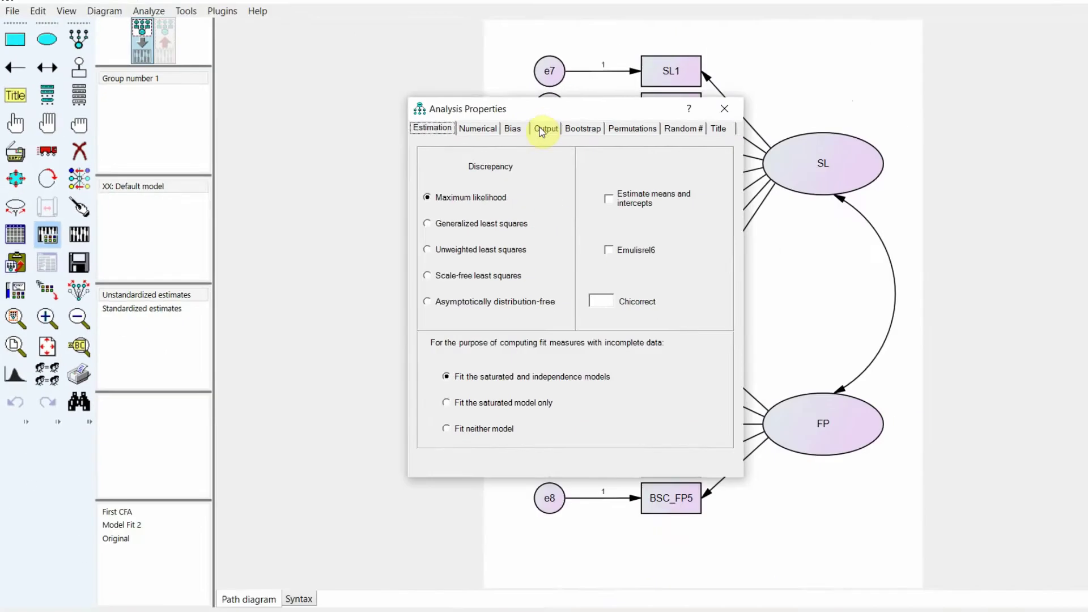
left_click(889, 109)
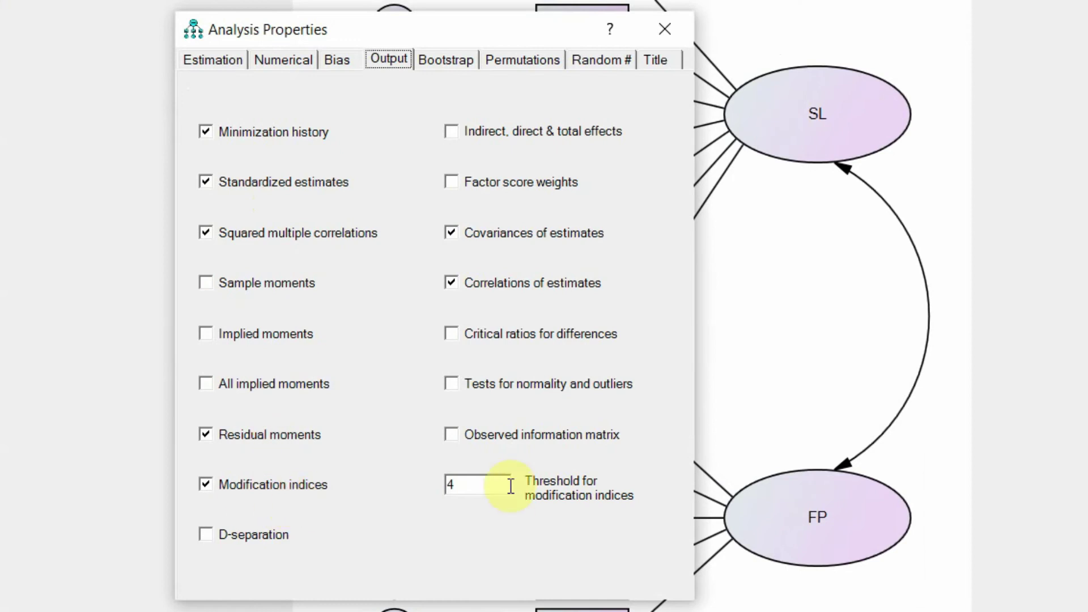
double_click(481, 484)
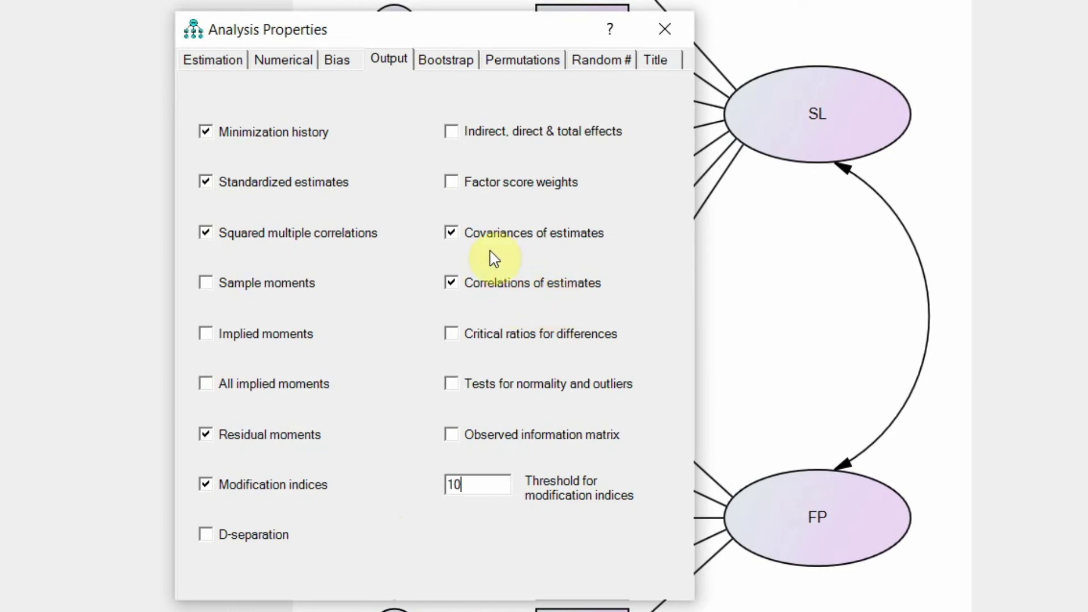
double_click(484, 486)
type("4")
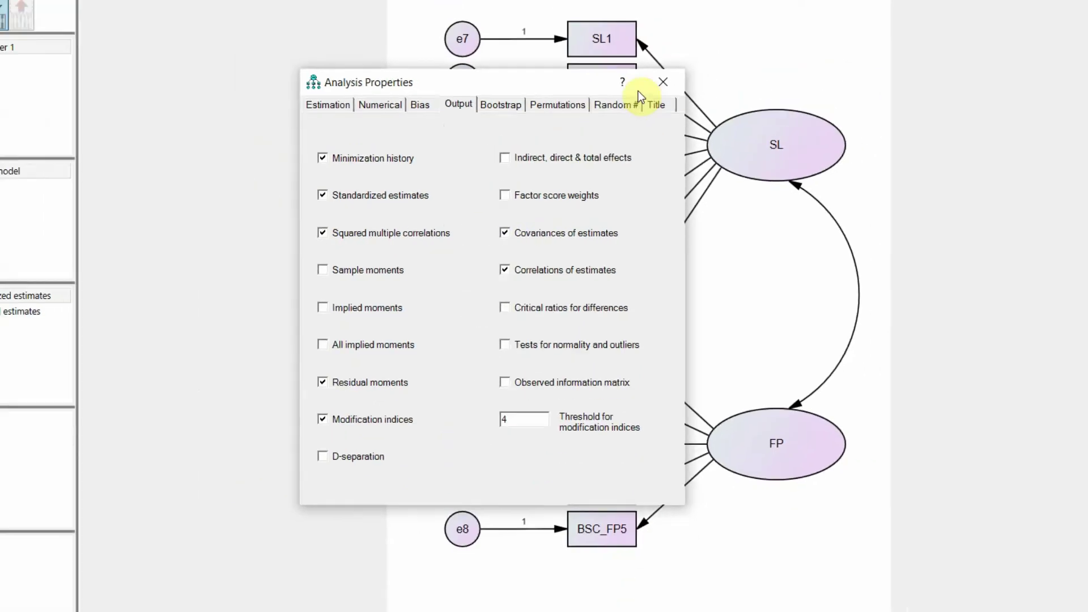
left_click(665, 29)
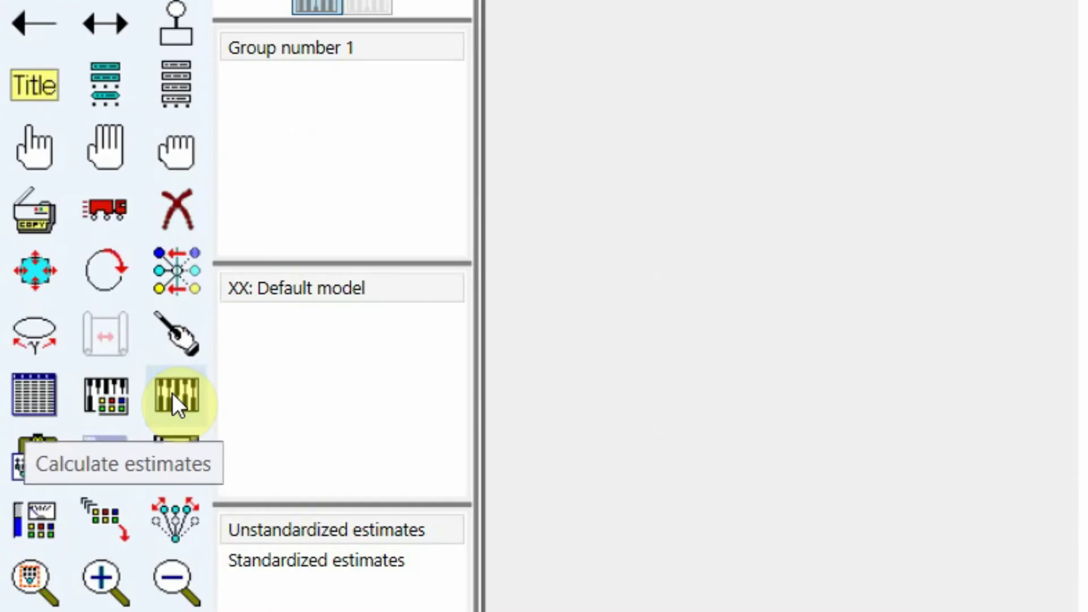
left_click(127, 323)
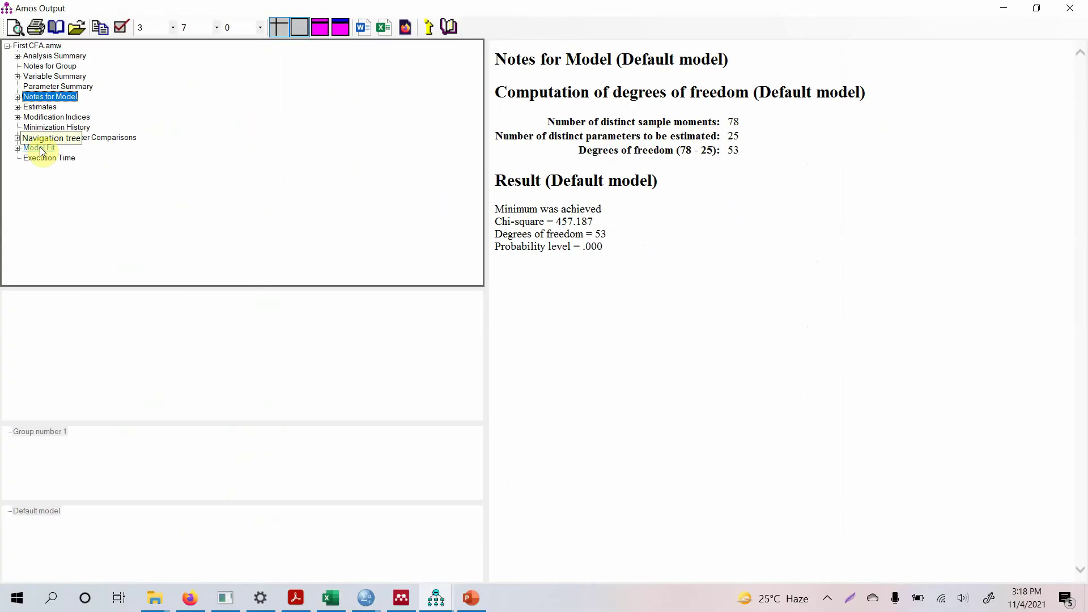
Show the Model Fit Summary: chi-square 457.187 on 53 df, CFI .845, TLI .807, RMSEA .161.
double_click(40, 149)
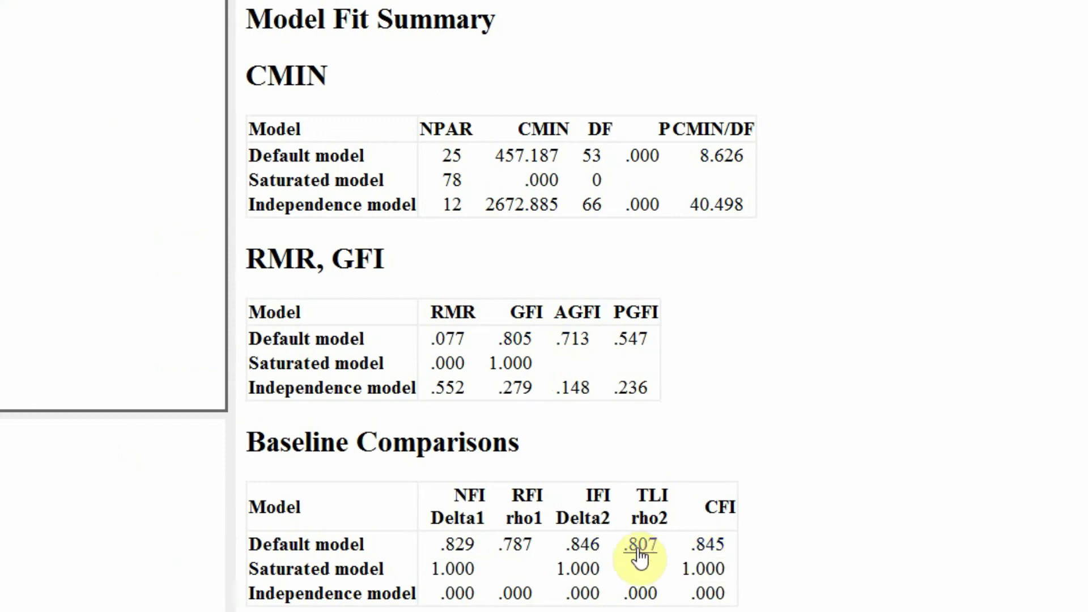
scroll(689, 490, "down", 10)
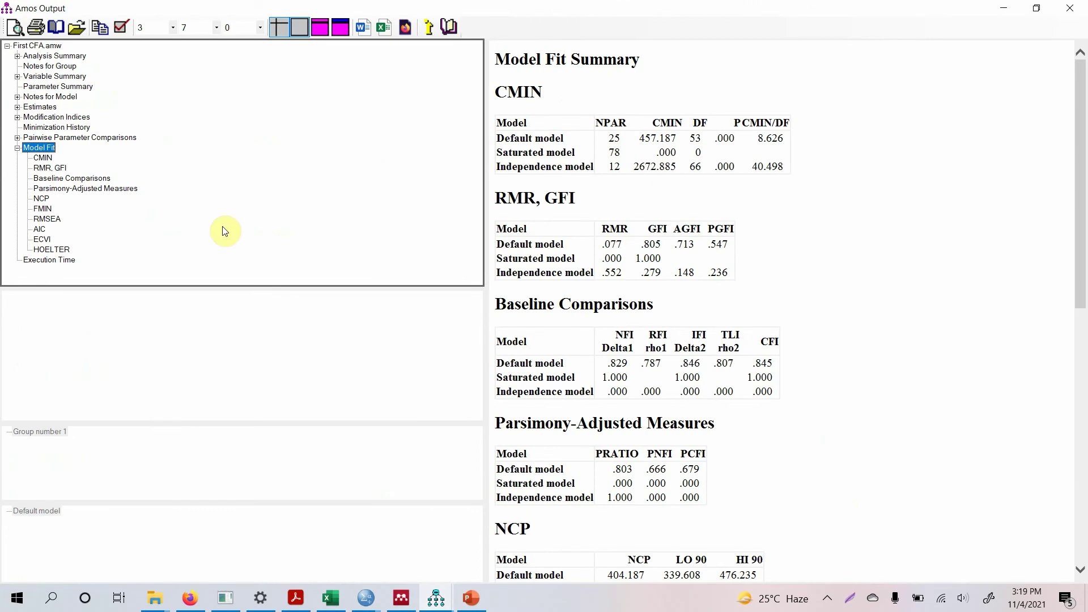
Review the model's parameter estimates in the output.
left_click(40, 106)
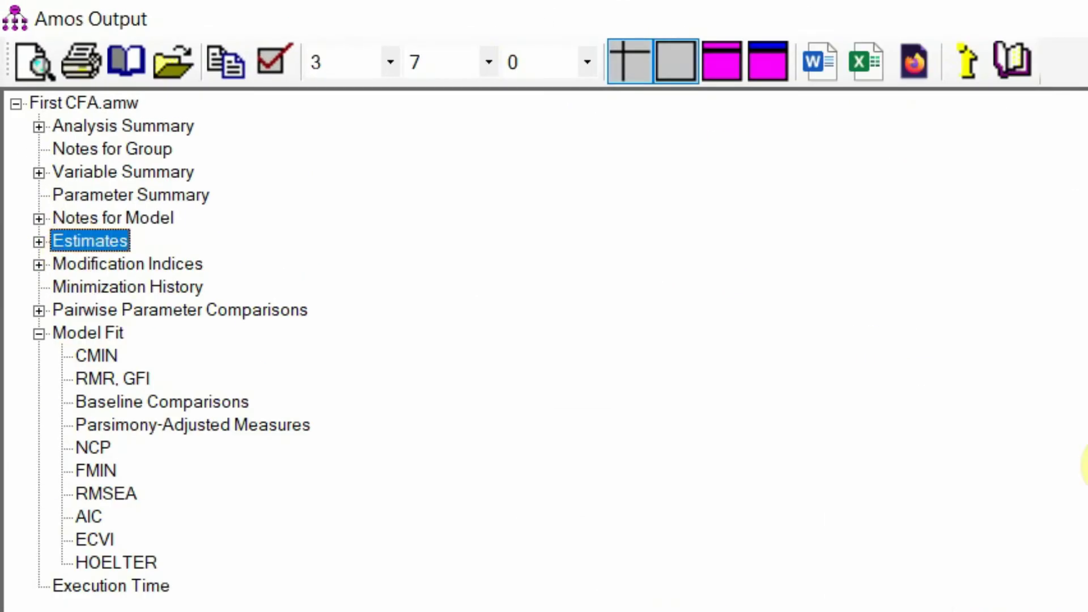
scroll(884, 190, "down", 2)
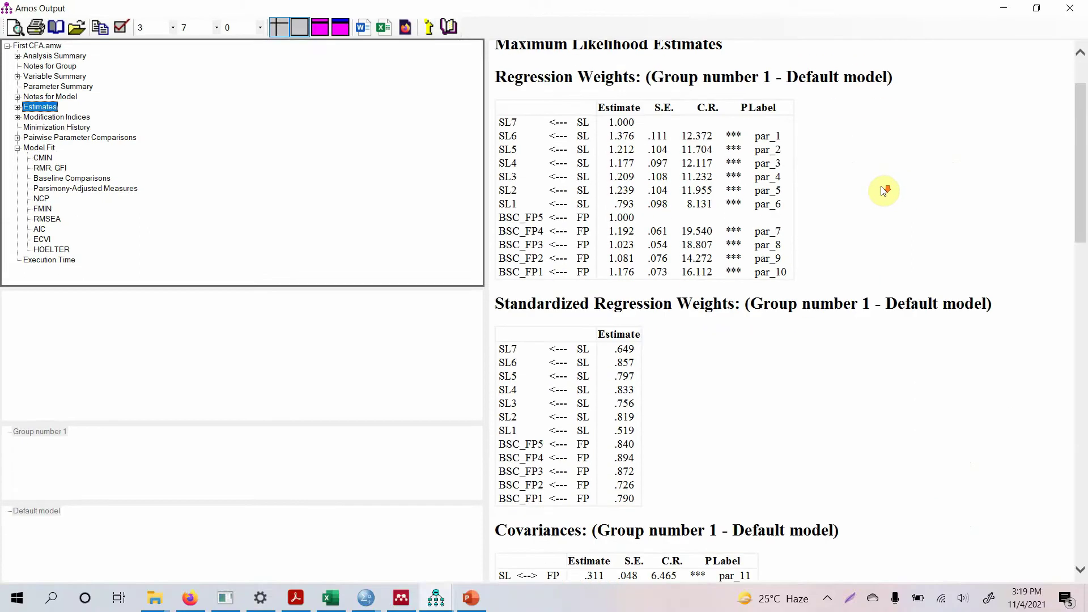
scroll(884, 191, "down", 3)
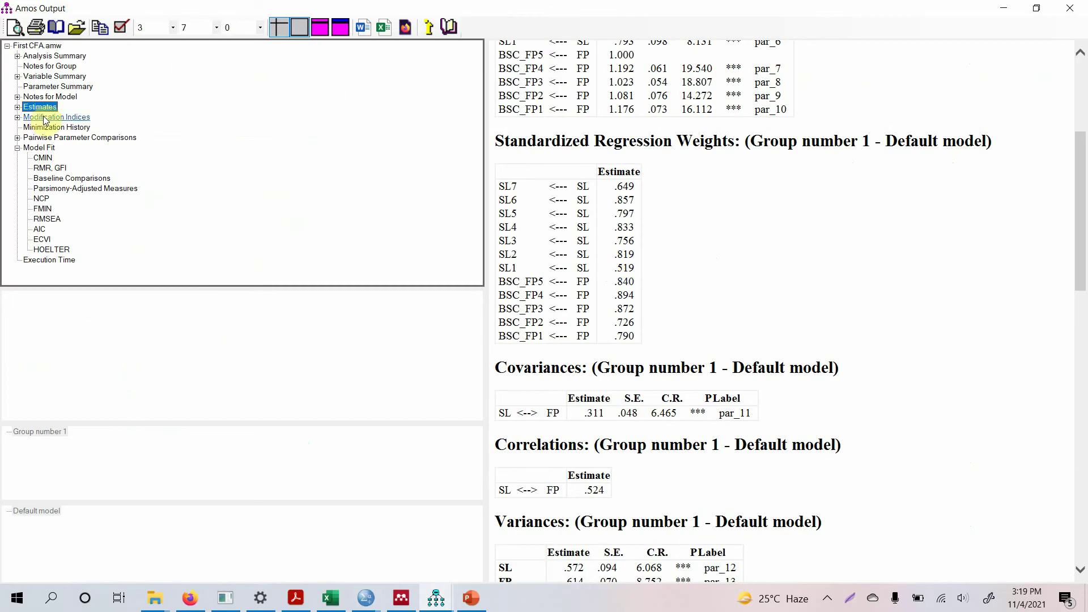
Locate e11–e12 as the largest covariance modification index (74.399), then return to the diagram.
left_click(44, 118)
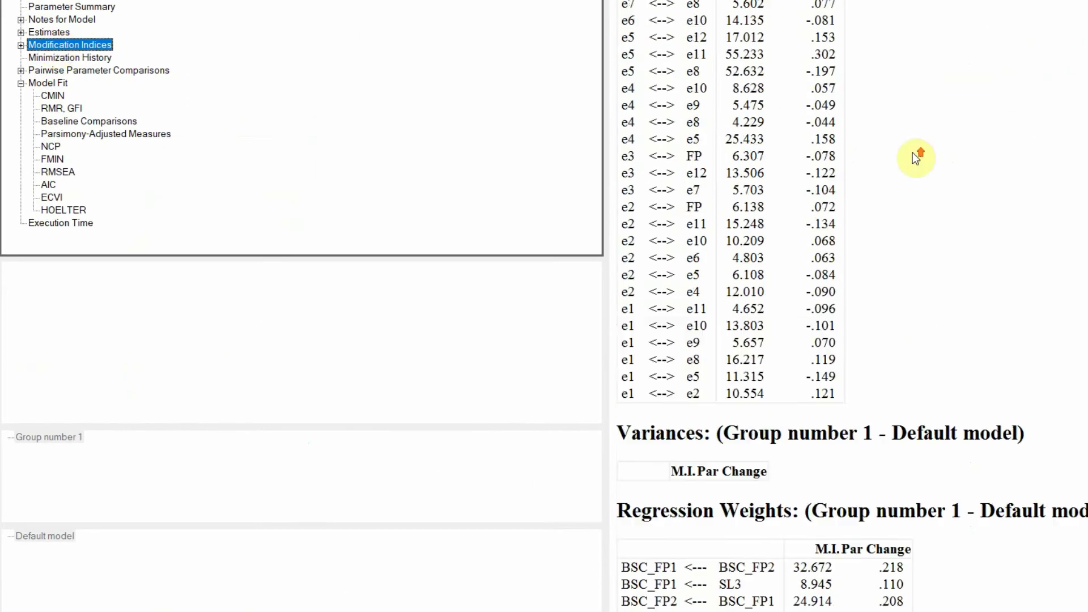
scroll(916, 159, "up", 3)
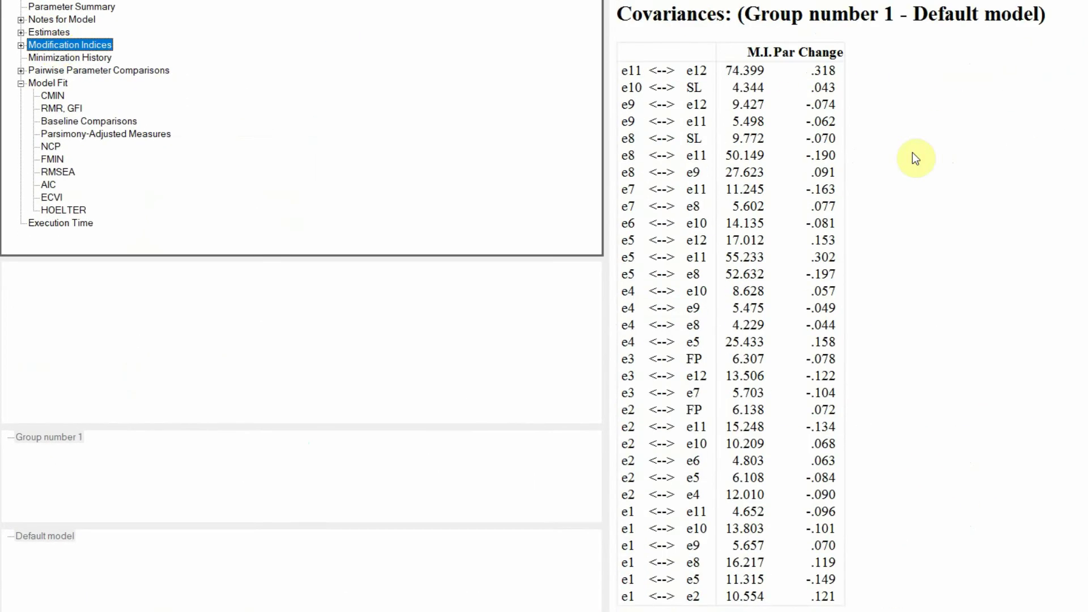
scroll(731, 59, "down", 4)
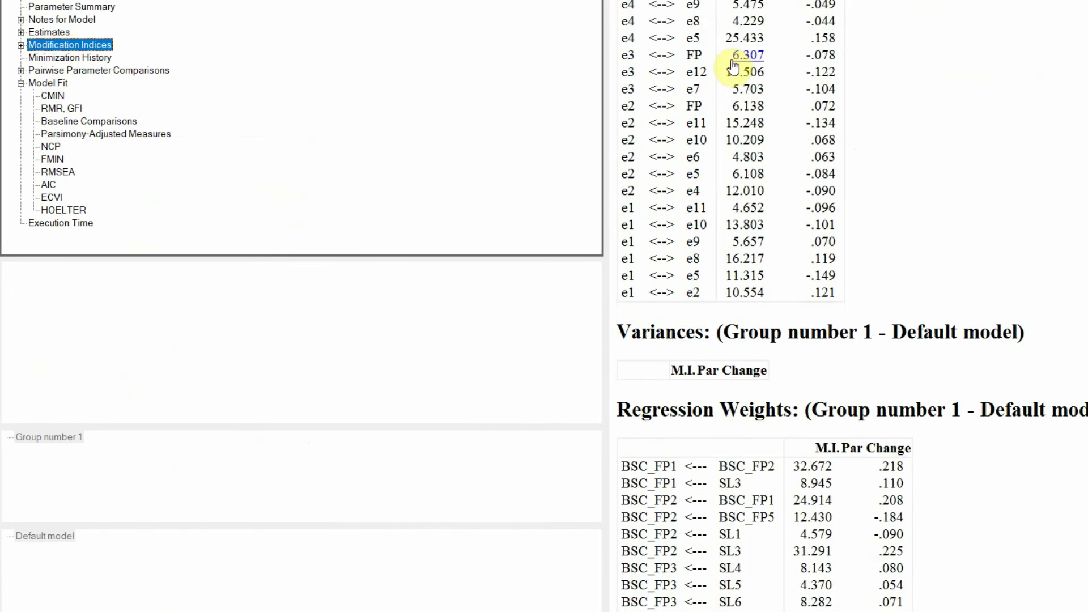
scroll(719, 40, "up", 4)
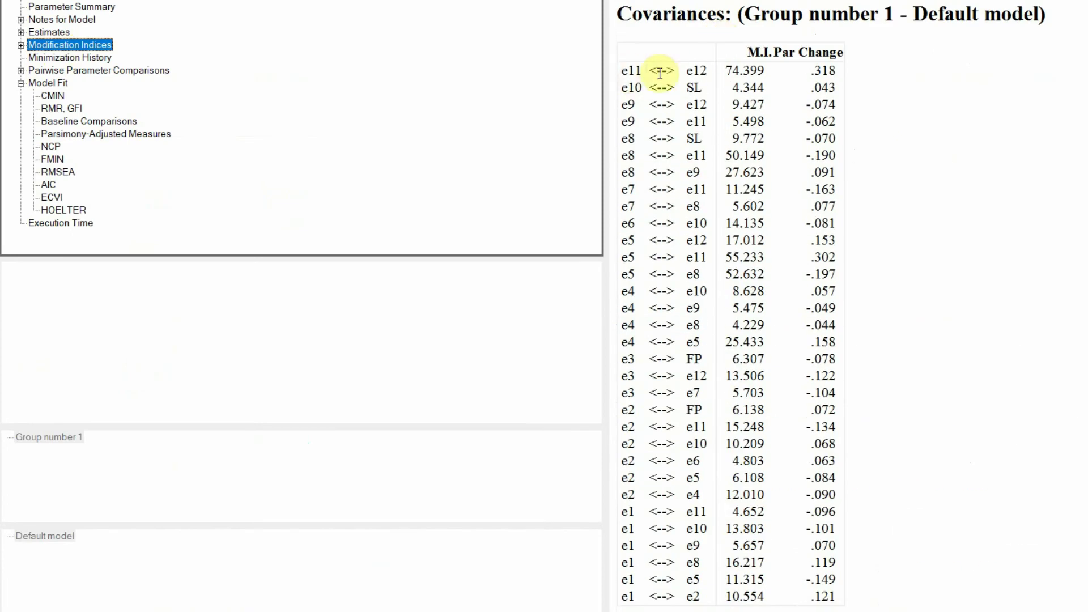
left_click(623, 72)
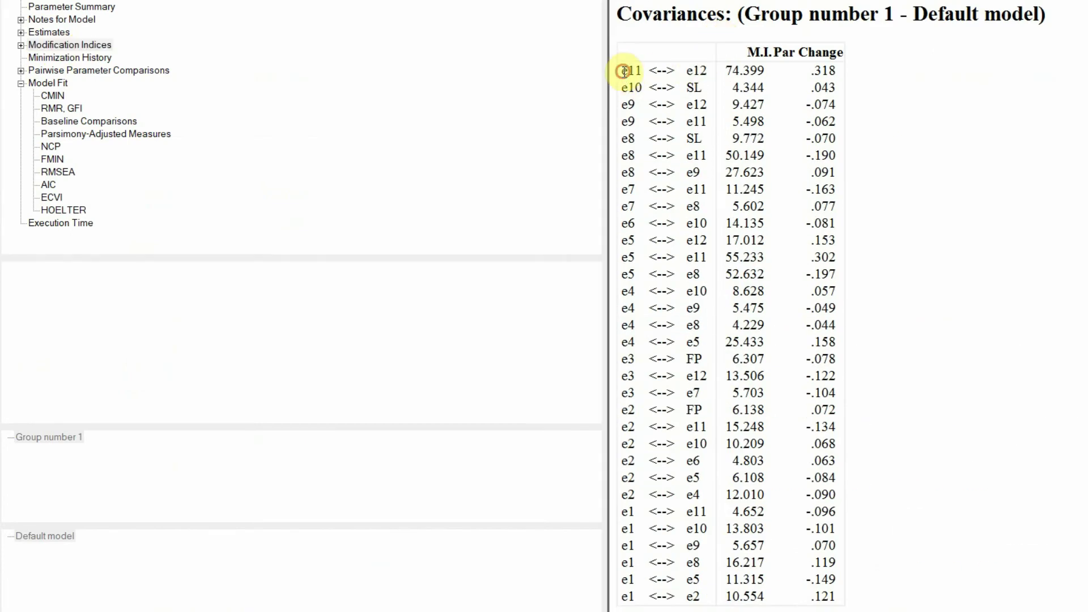
left_click_drag(707, 69, 763, 72)
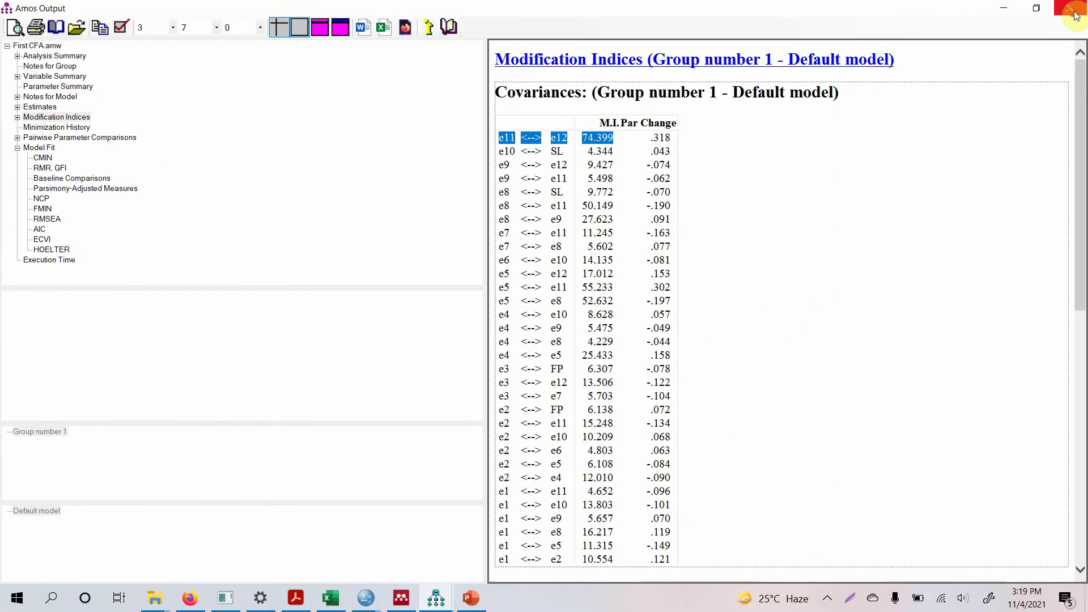
left_click(1070, 8)
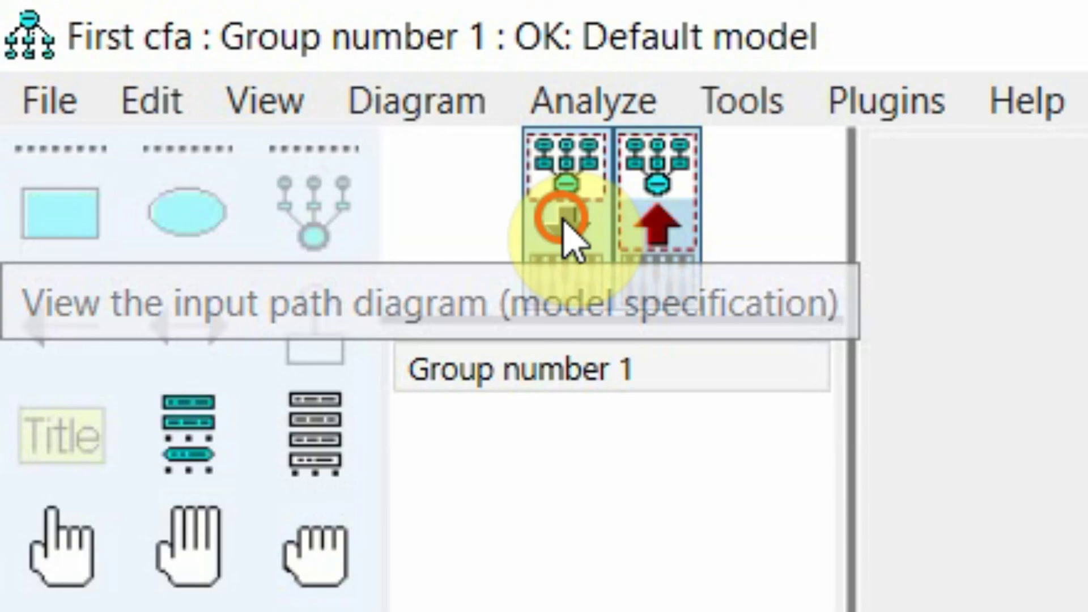
Covary errors e11 and e12 and re-estimate, giving chi-square 373.101 on 52 df.
left_click(130, 52)
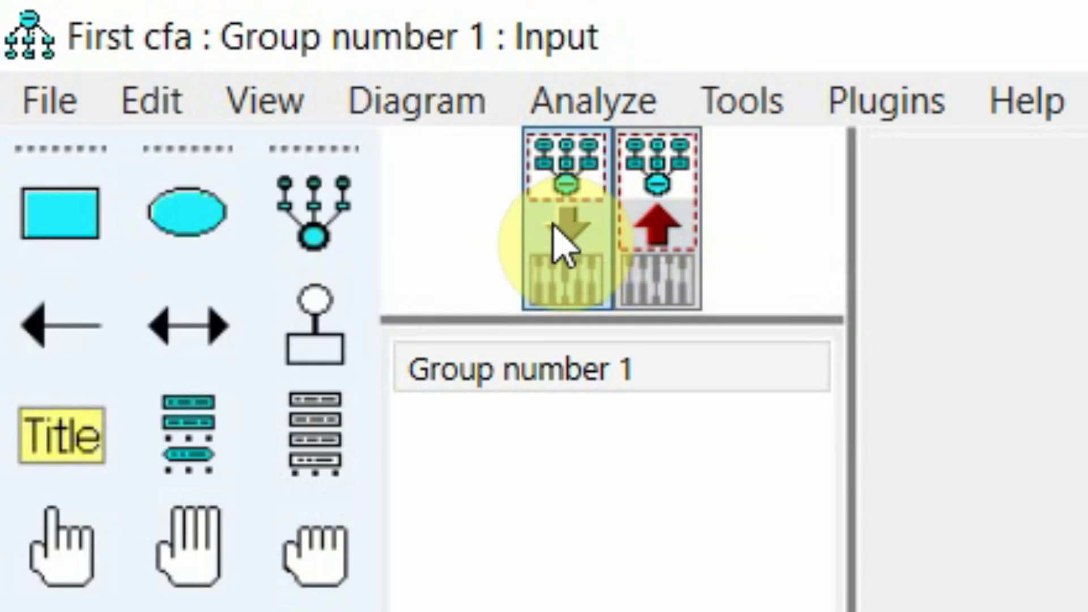
left_click(175, 340)
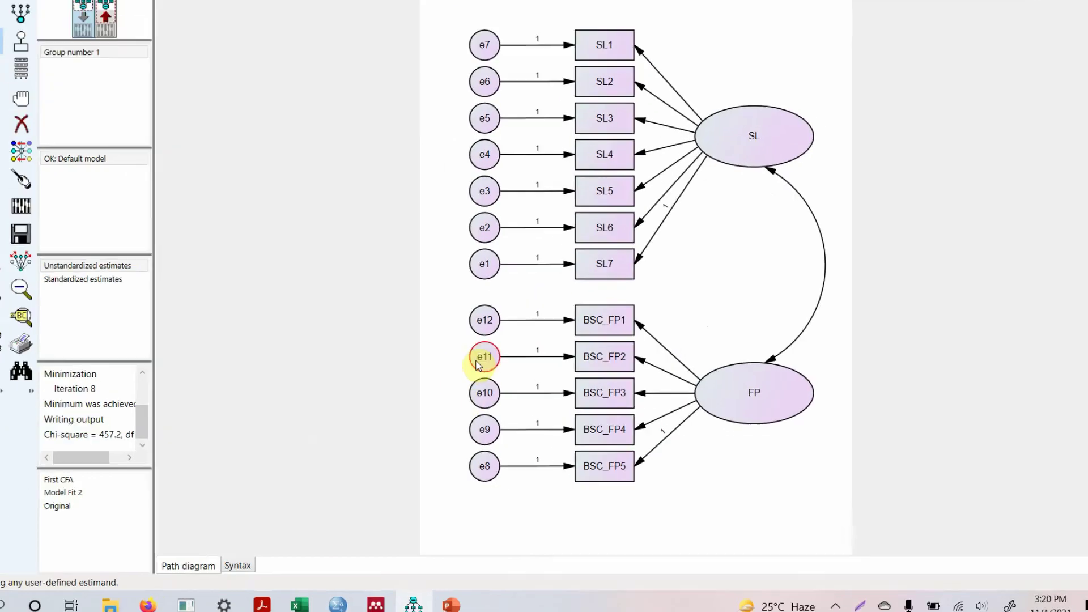
left_click_drag(703, 514, 689, 459)
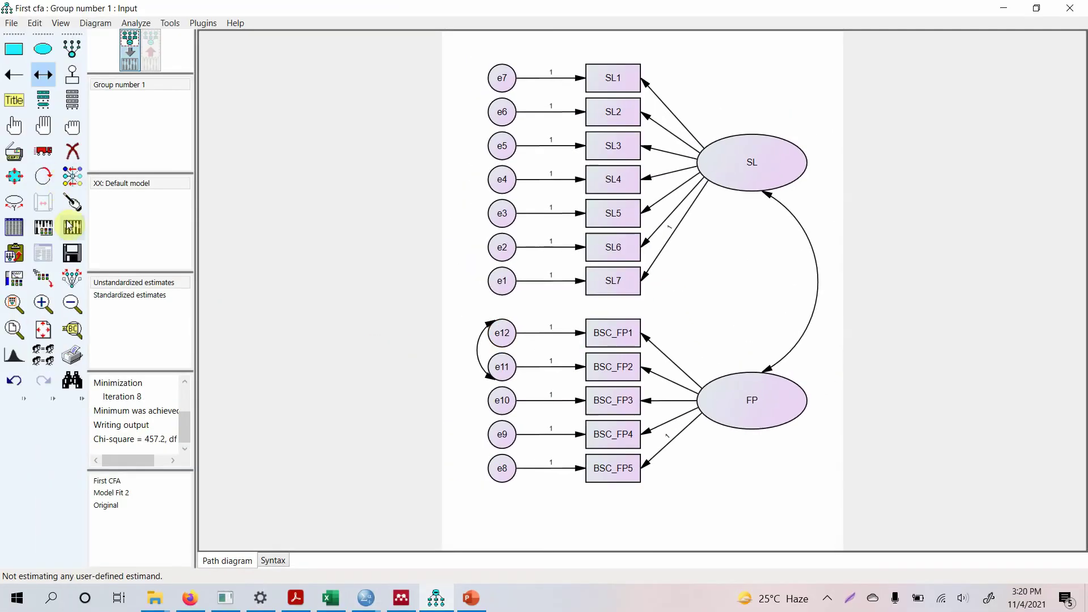
left_click(68, 226)
left_click(44, 254)
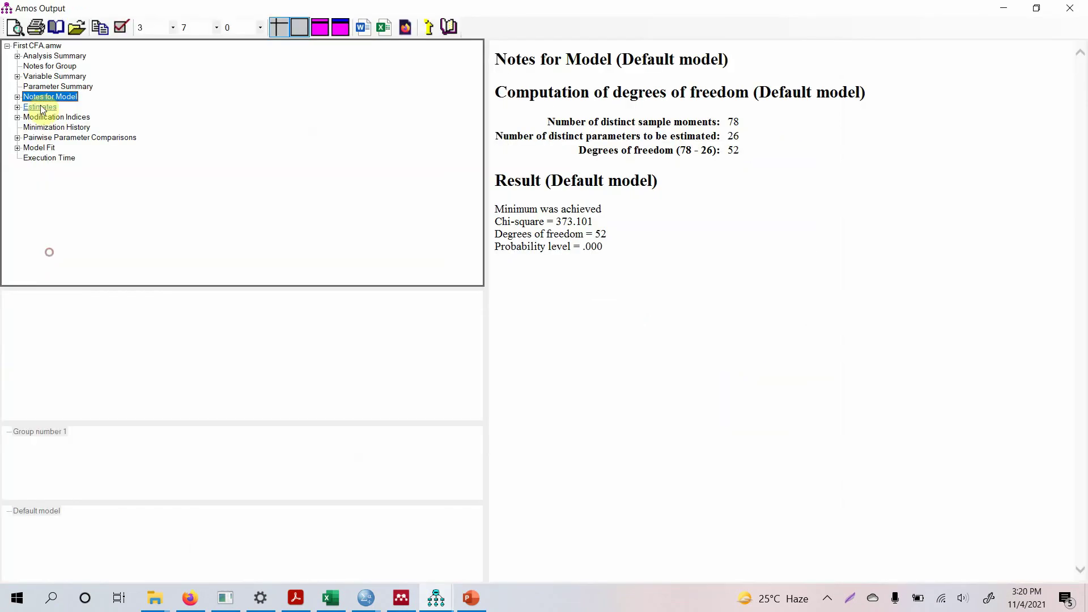
left_click(40, 147)
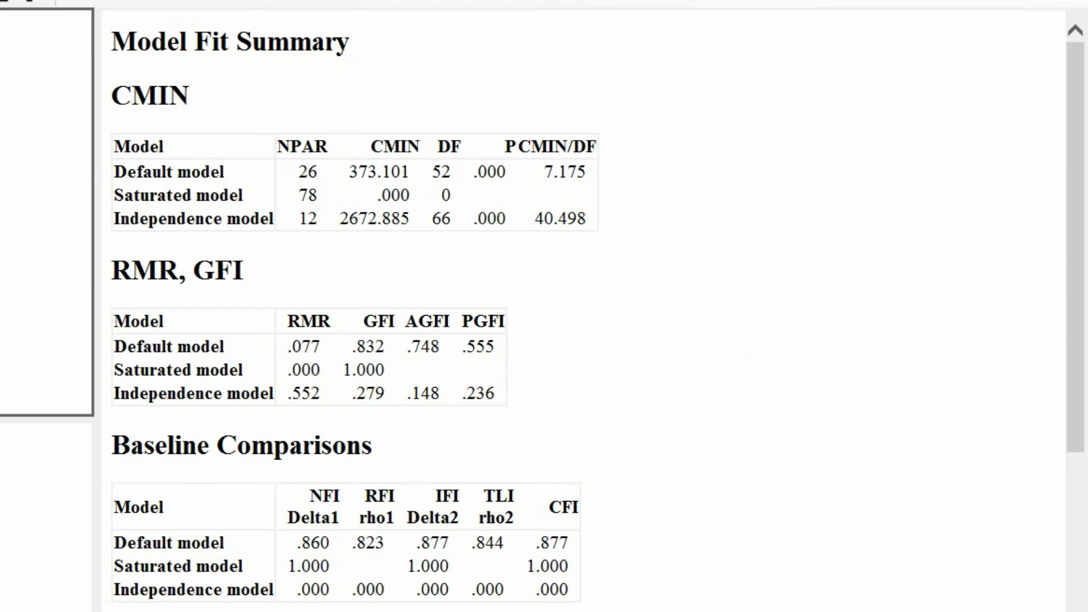
left_click(40, 106)
left_click(39, 148)
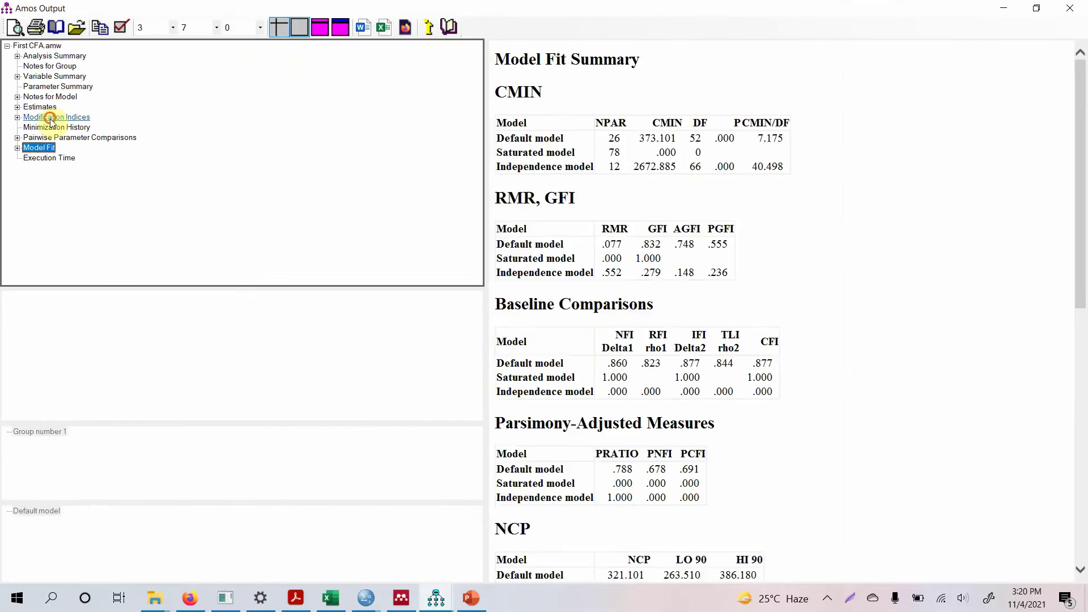
left_click(51, 119)
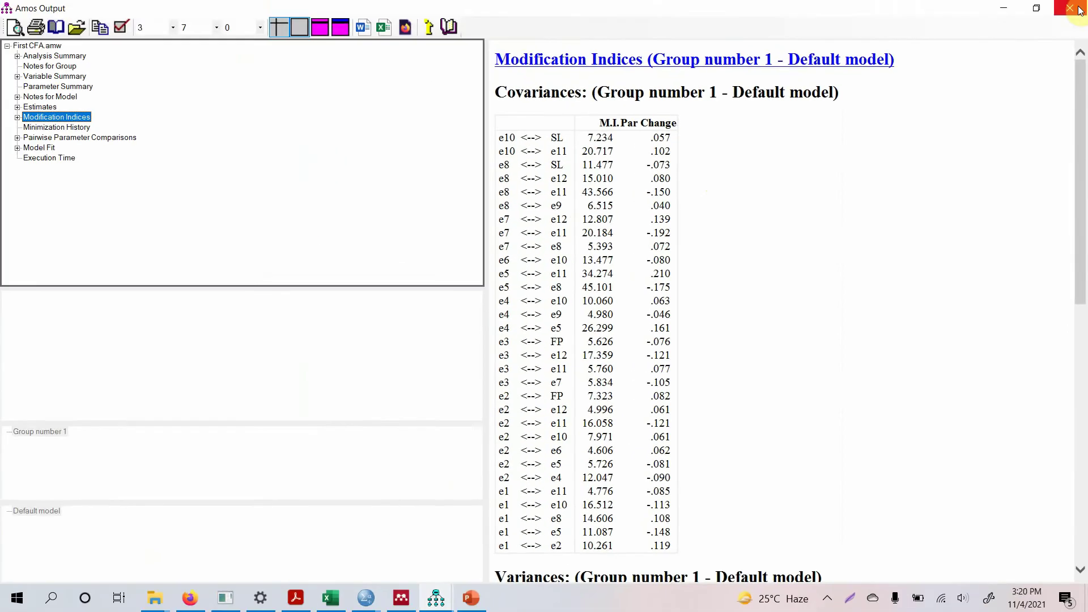
Add e10–e11 and e8–e11 error covariances and re-estimate the model.
left_click(1071, 8)
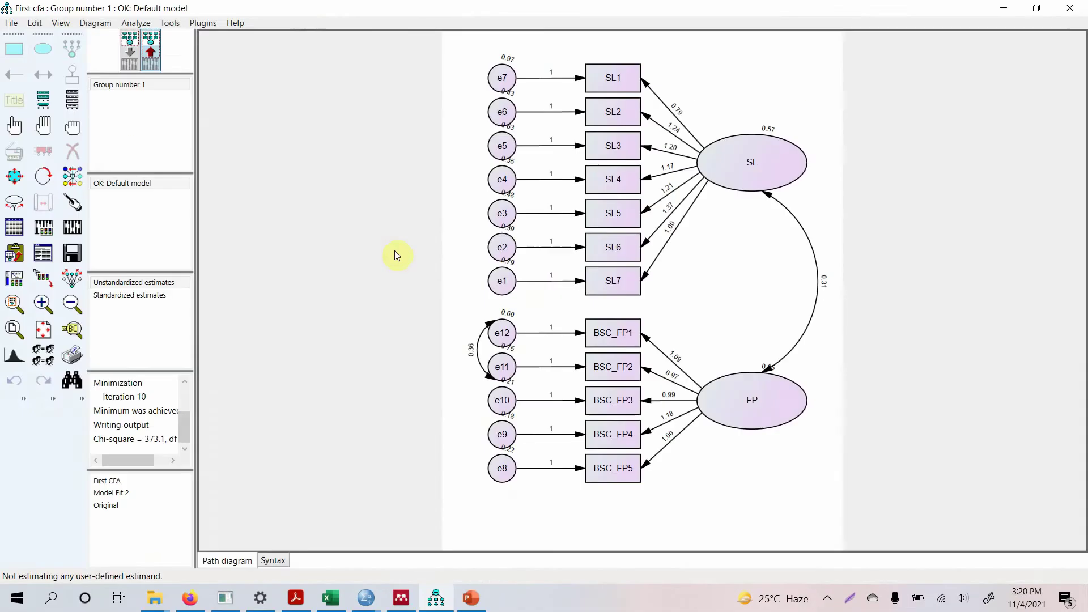
left_click(66, 56)
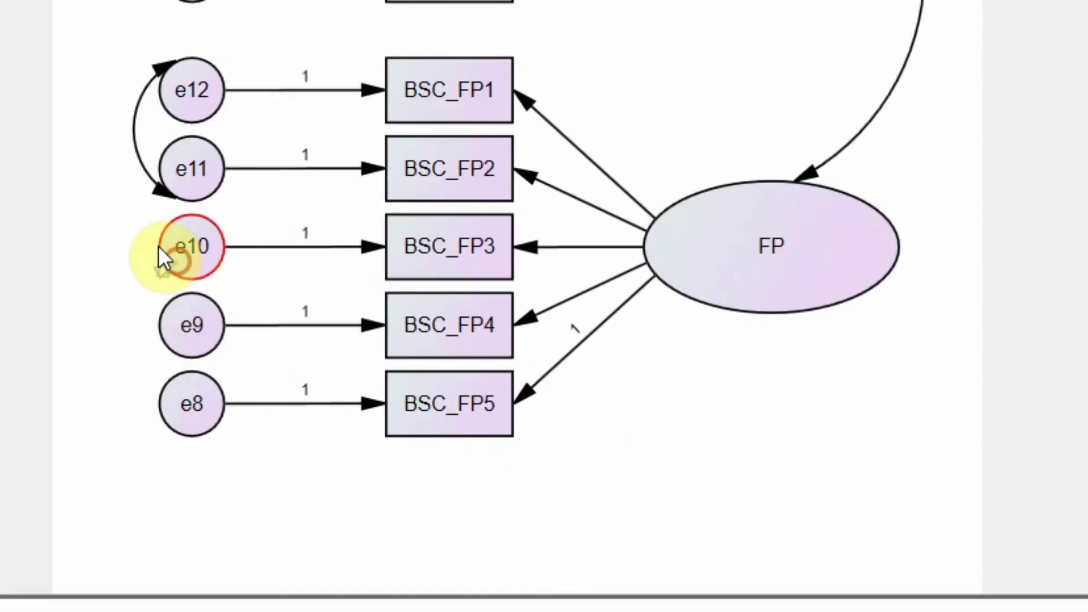
left_click_drag(147, 217, 190, 170)
mouse_move(176, 417)
left_mouse_down()
mouse_move(127, 269)
mouse_move(175, 169)
left_mouse_up()
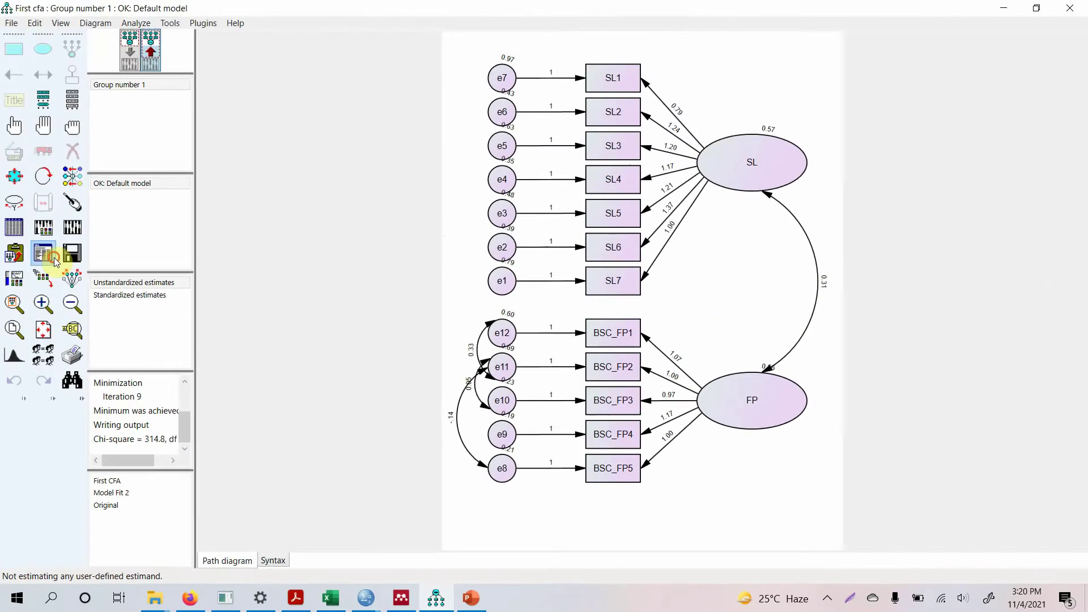
left_click(53, 257)
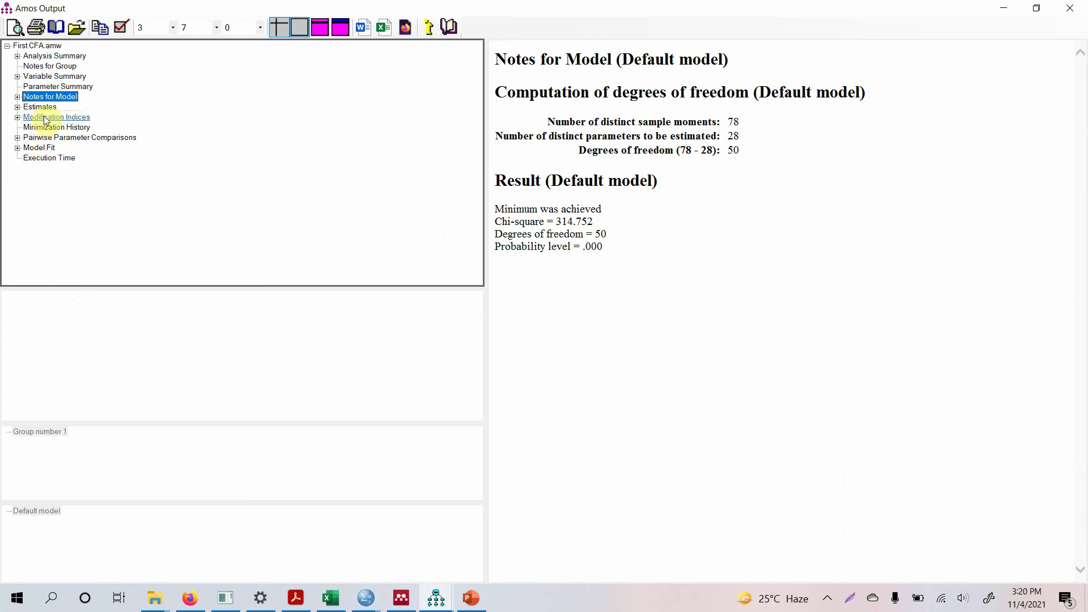
Check the revised fit (chi-square 314.752, 50 df, CFI .898) and its covariance modification indices.
left_click(44, 117)
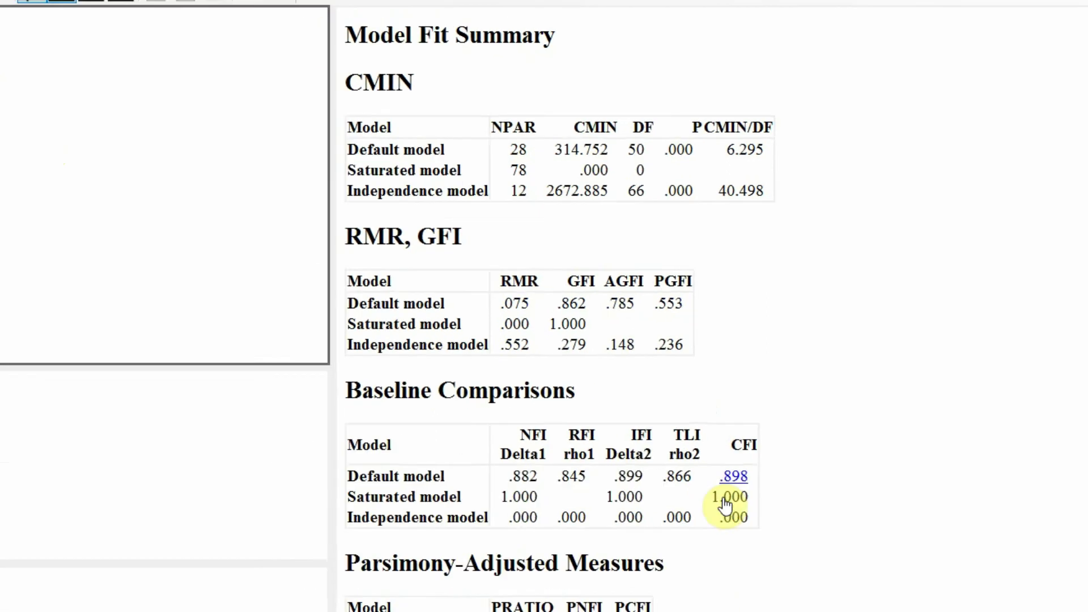
left_click(58, 119)
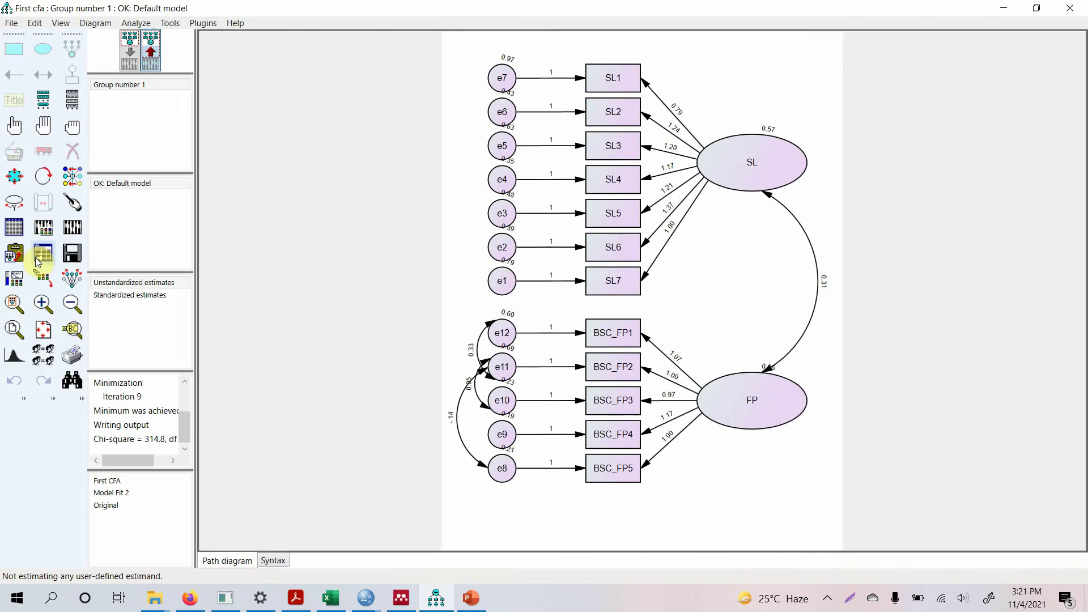
left_click(41, 253)
left_click(55, 118)
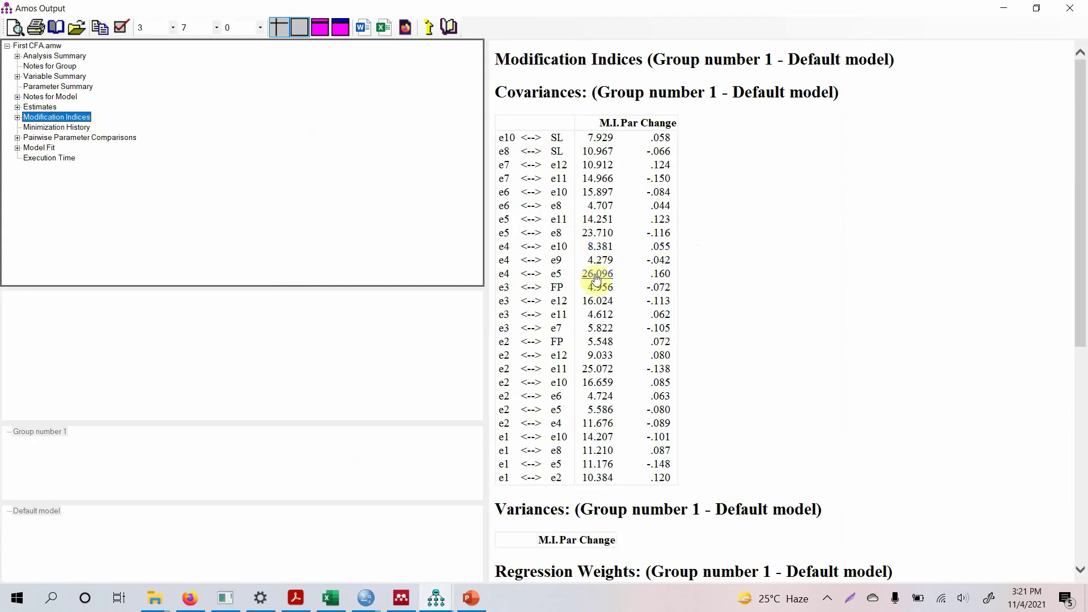
Covary e4 and e5, re-estimate, and view fit: chi-square 284.748 on 49 df, CFI .910.
left_click(1070, 8)
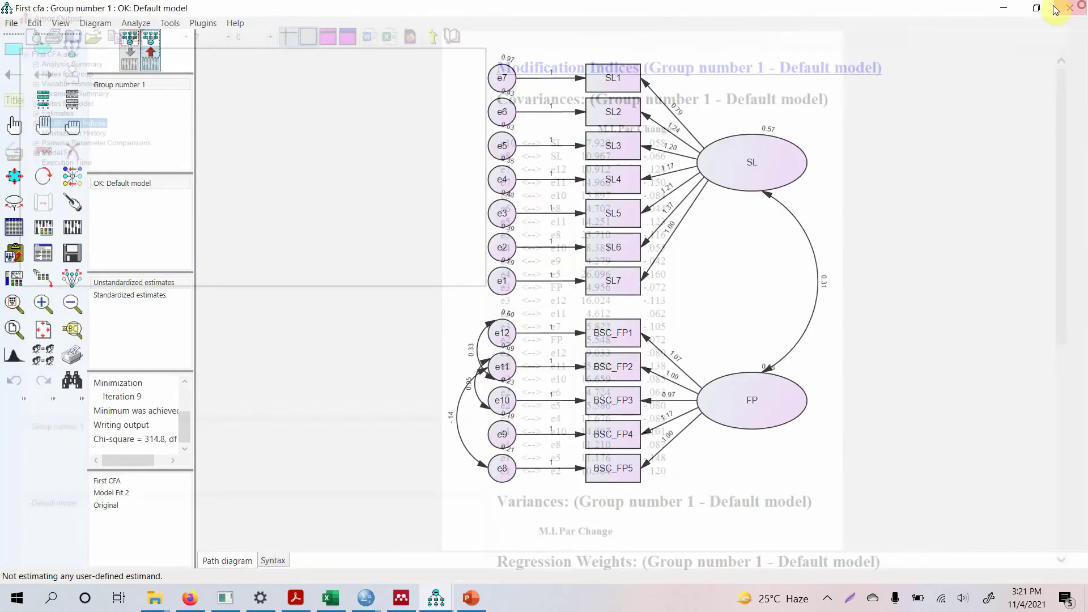
left_click(495, 180)
left_click_drag(494, 143, 495, 144)
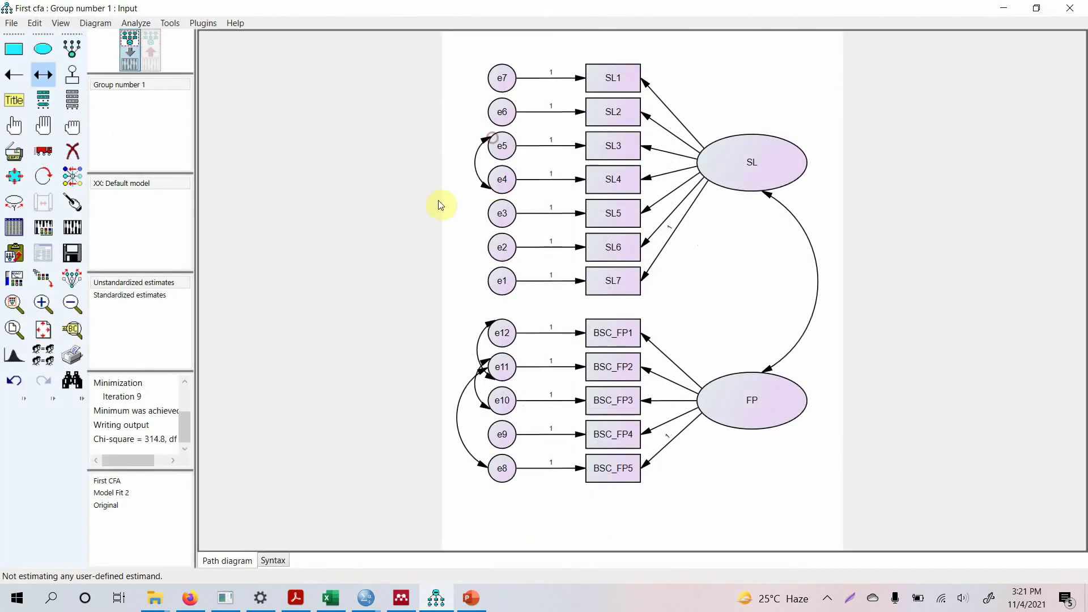
left_click(74, 227)
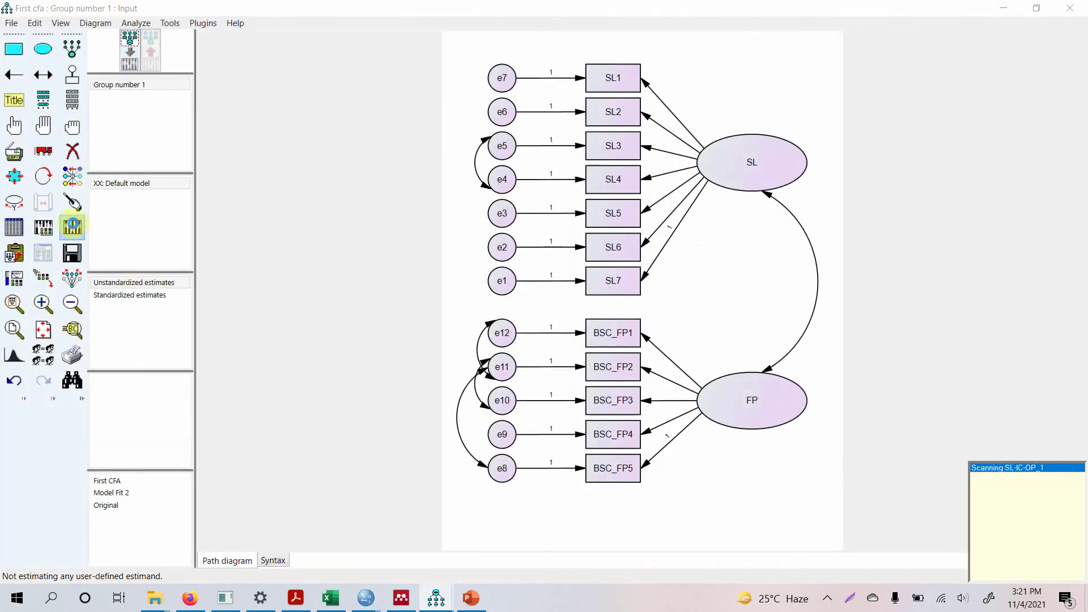
left_click(46, 248)
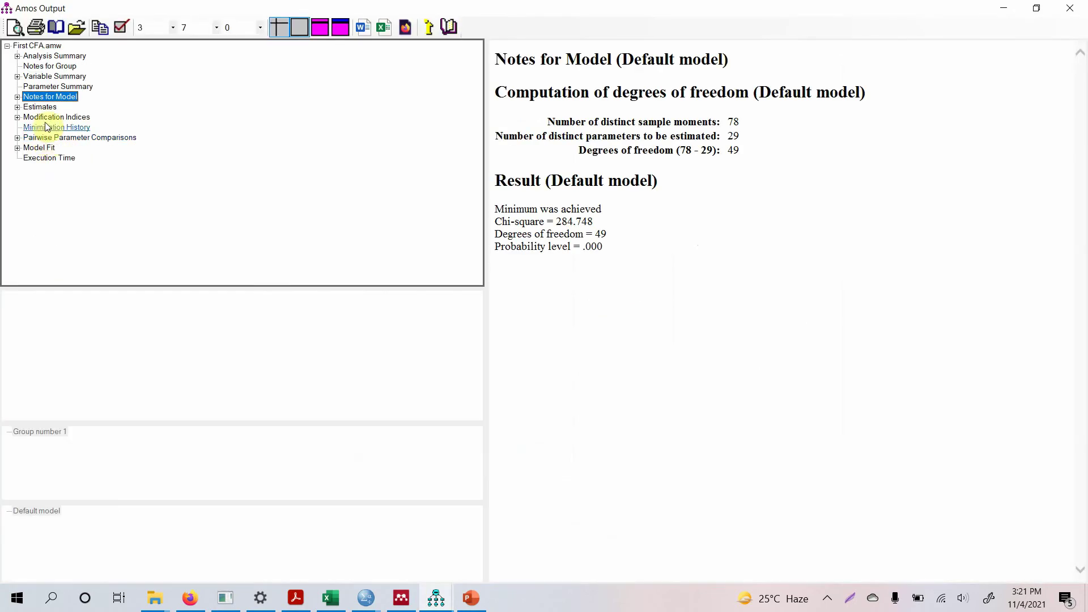
left_click(47, 118)
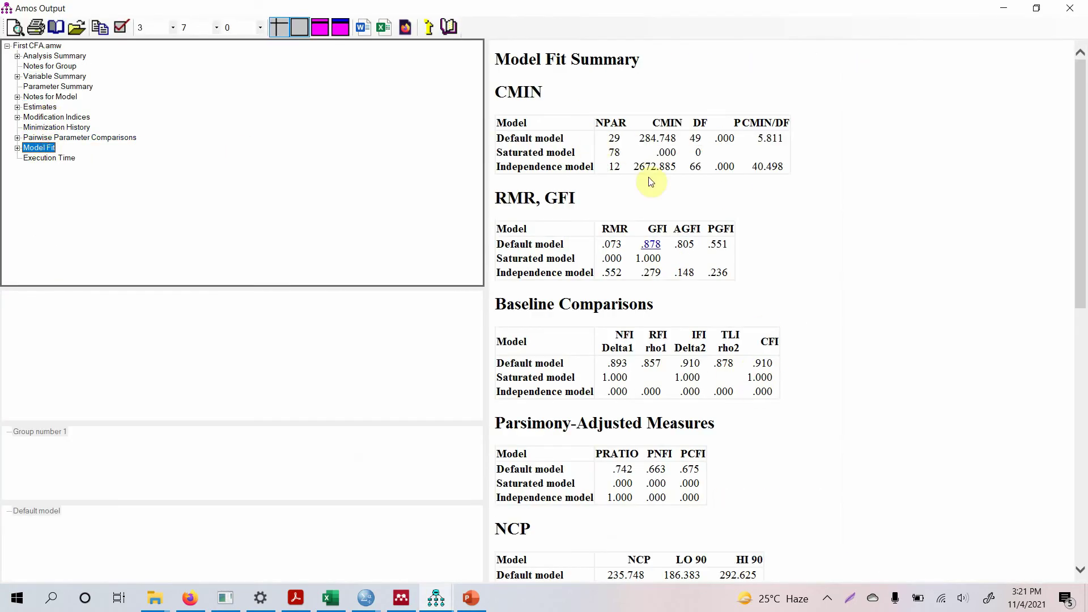
Show the updated modification indices in a narrowed output window beside the path diagram.
left_click(41, 117)
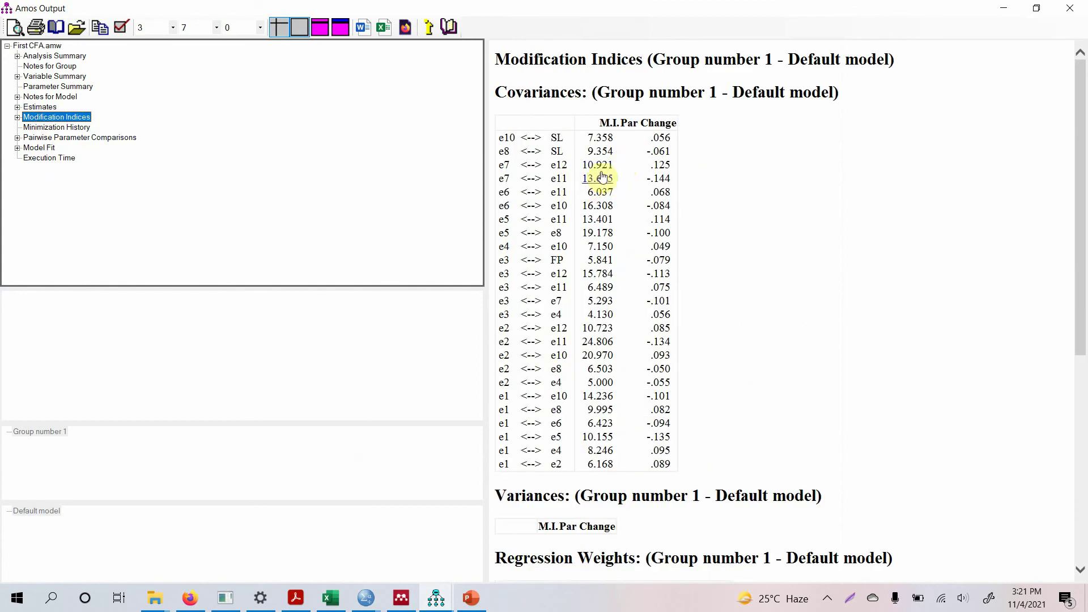
left_click(1037, 8)
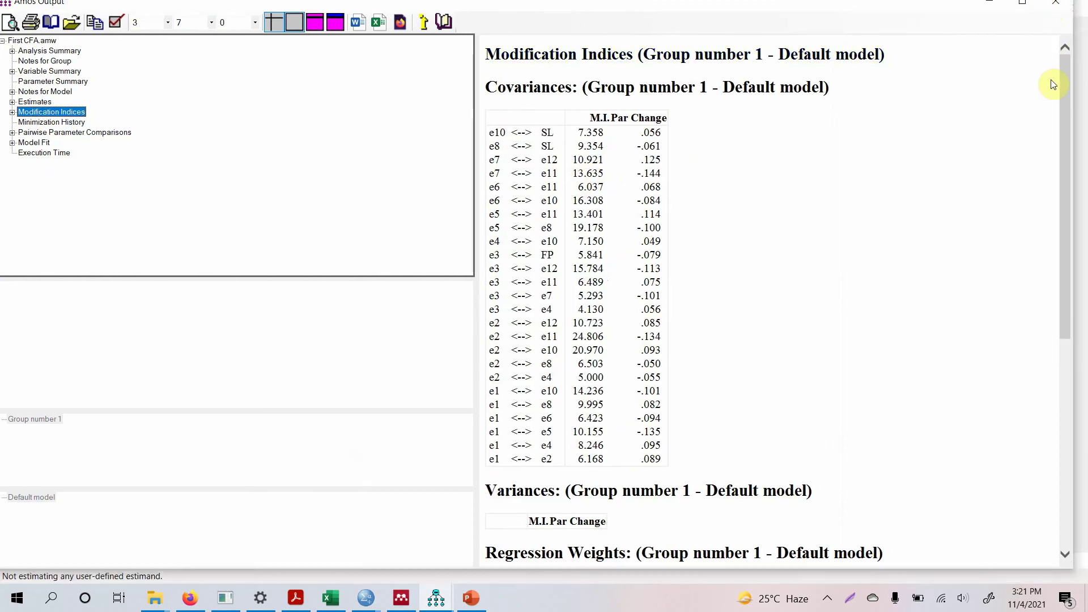
left_click_drag(1073, 85, 525, 85)
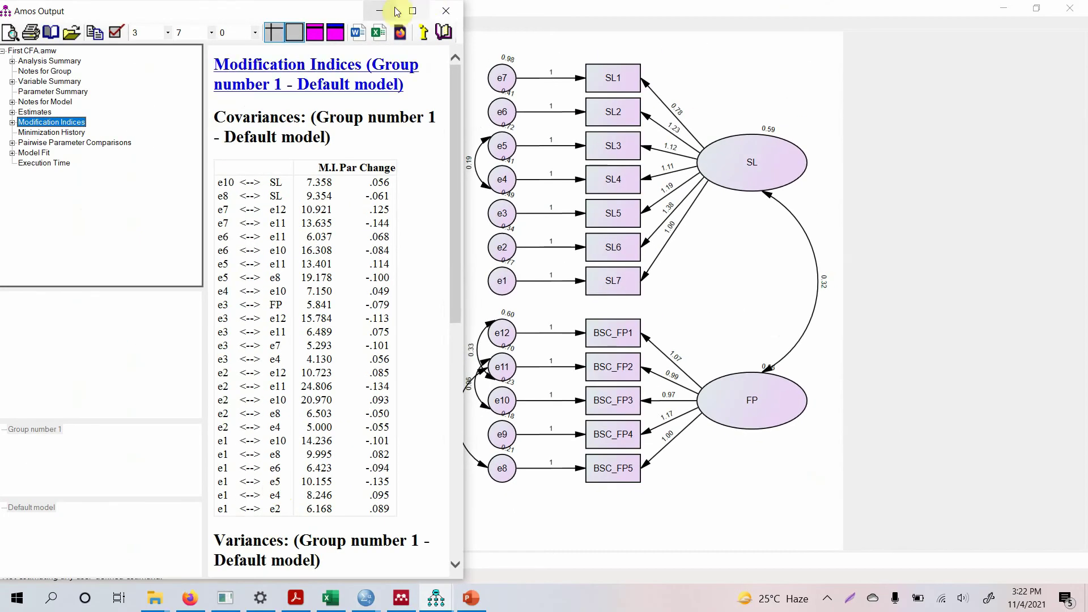
Add e1–e2 and e1–e5 error covariances and re-estimate: chi-square 269.081 on 47 df.
left_click(446, 11)
left_click(129, 52)
left_click(44, 74)
left_click_drag(496, 284, 502, 146)
left_click(72, 227)
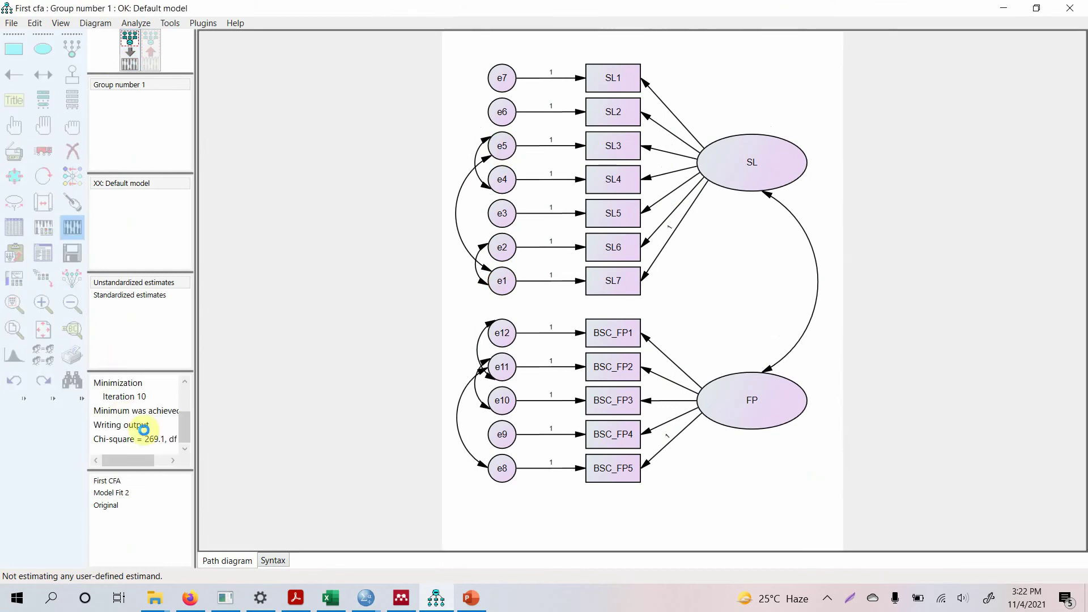
left_click(67, 252)
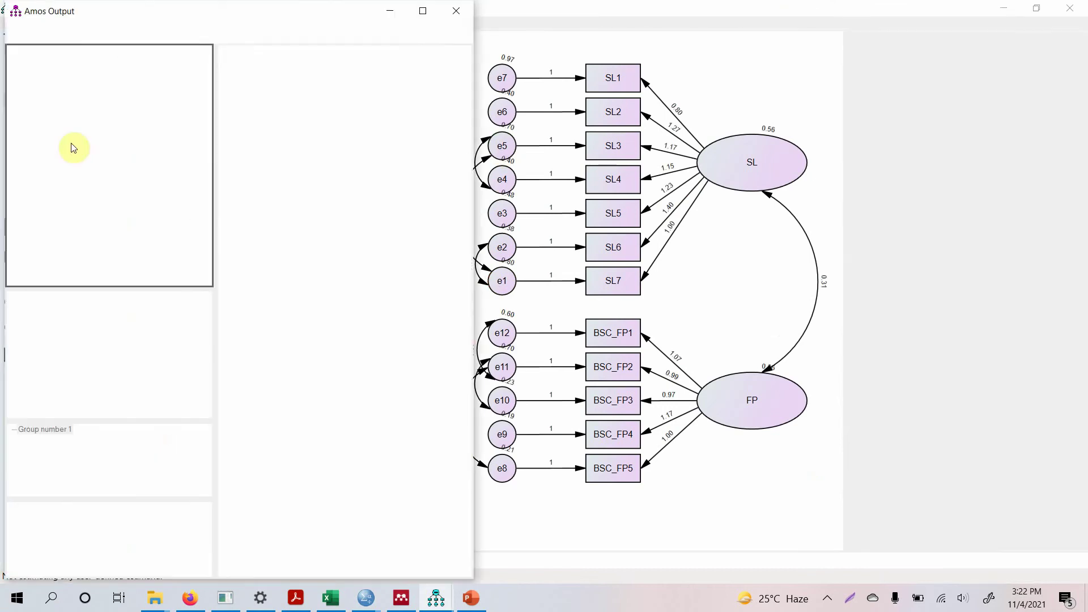
left_click(44, 153)
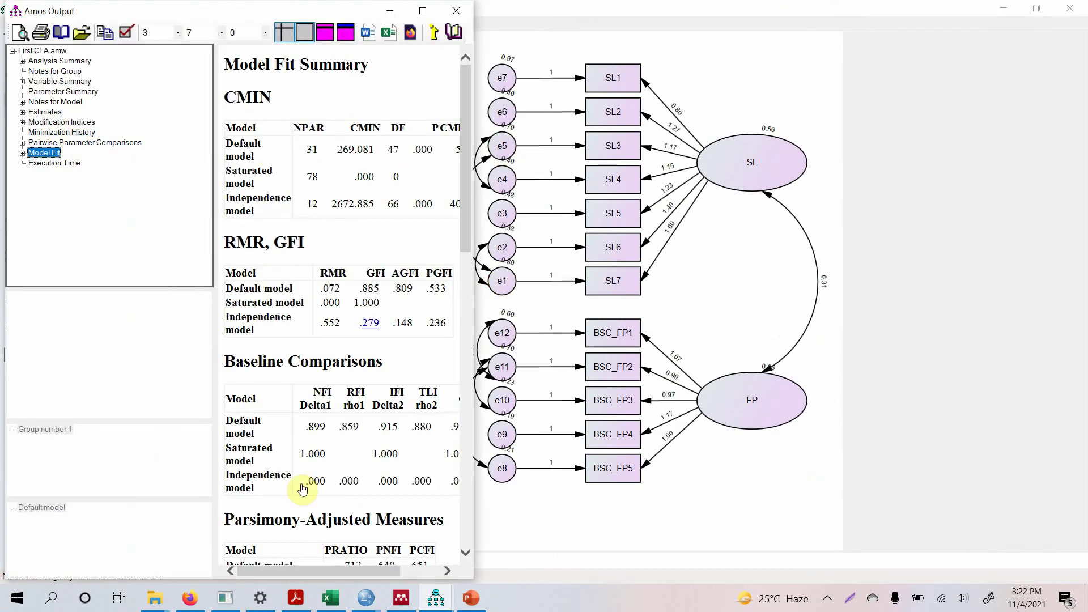
left_click_drag(311, 571, 351, 572)
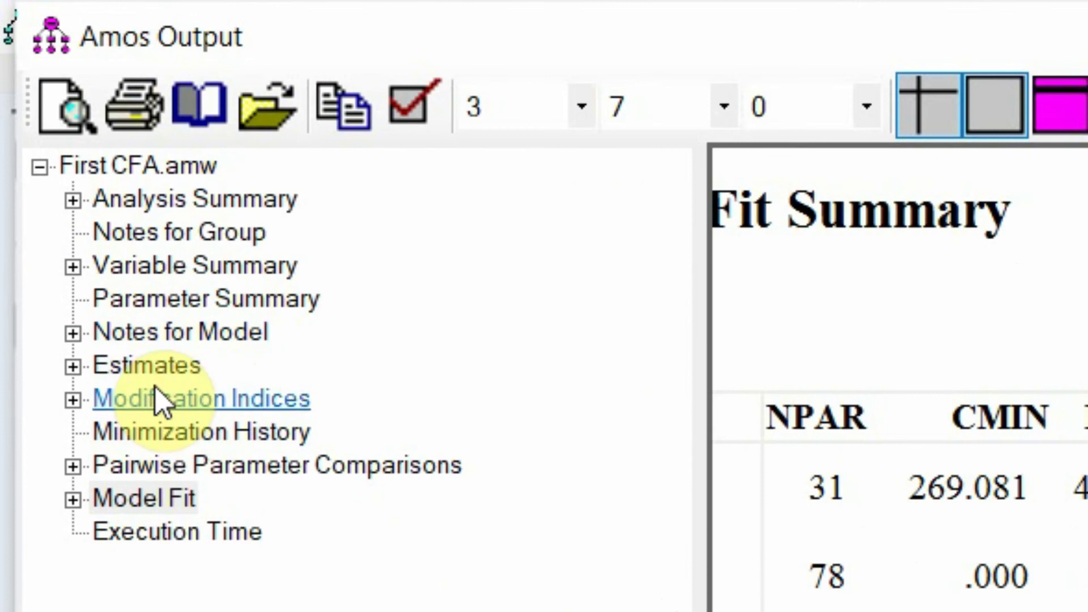
Show the Standardized Residual Covariances table, where SL3 with BSC_FP2 is largest at 4.043.
left_click(71, 370)
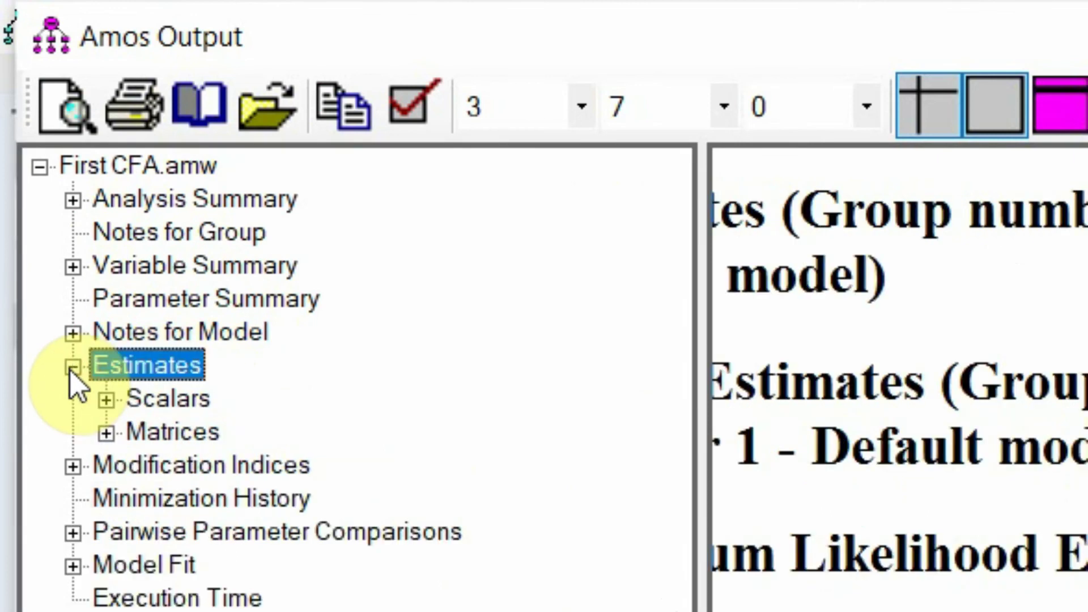
left_click(107, 431)
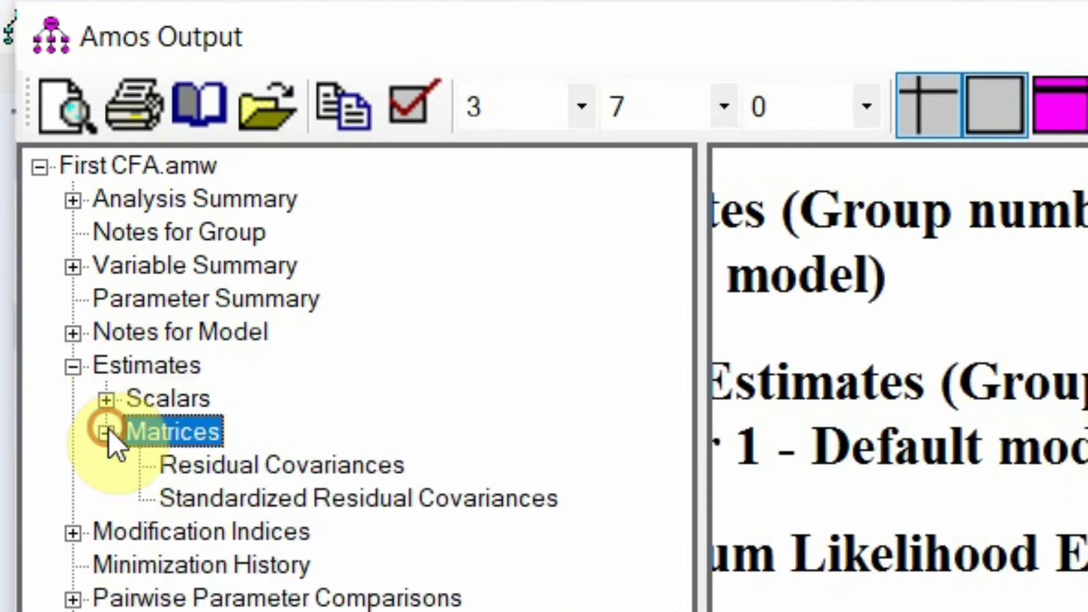
left_click(289, 502)
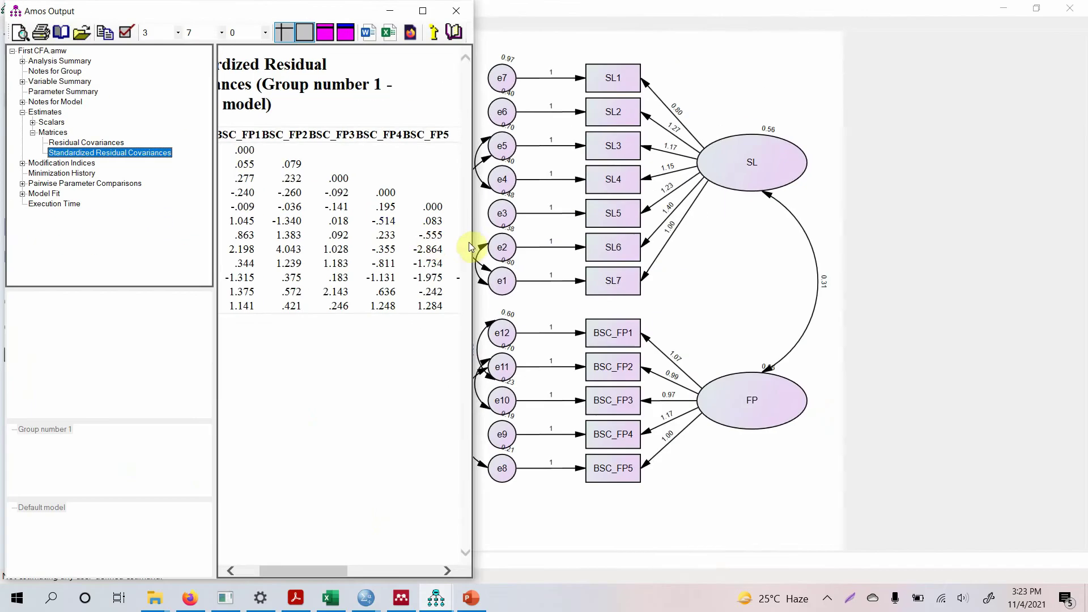
key("Down")
key("Down")
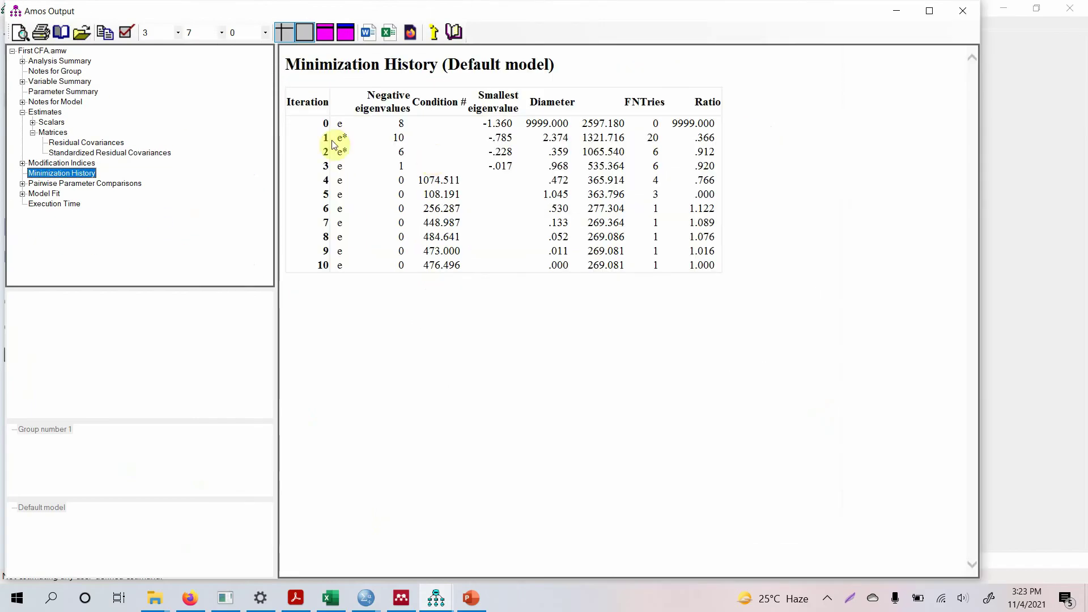
left_click(80, 153)
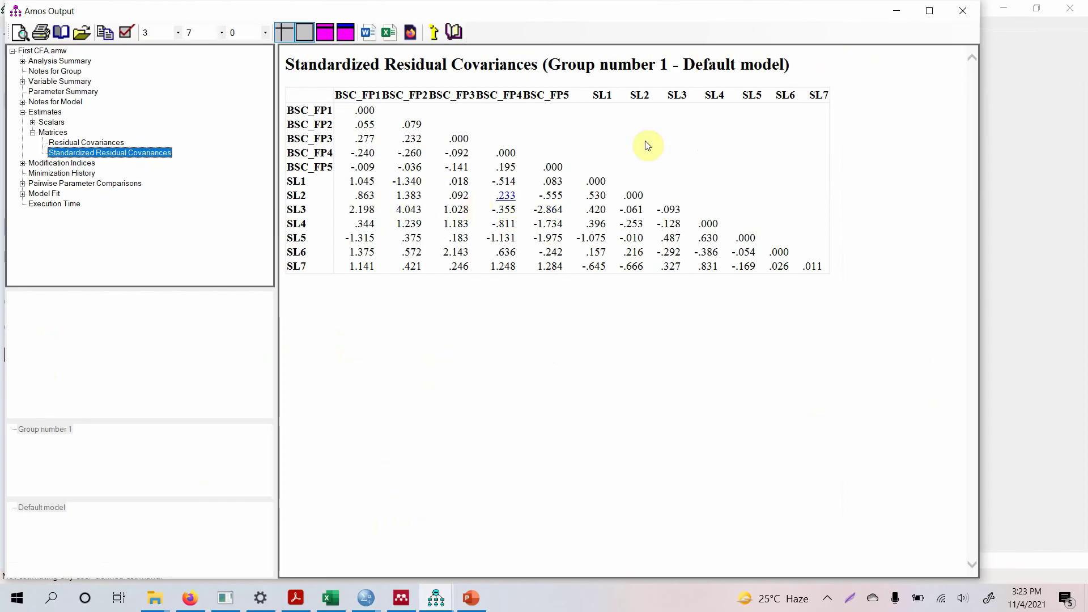
Erase SL3 and its error term e5, then re-estimate the model (chi-square 190.962, 39 df).
left_click(964, 13)
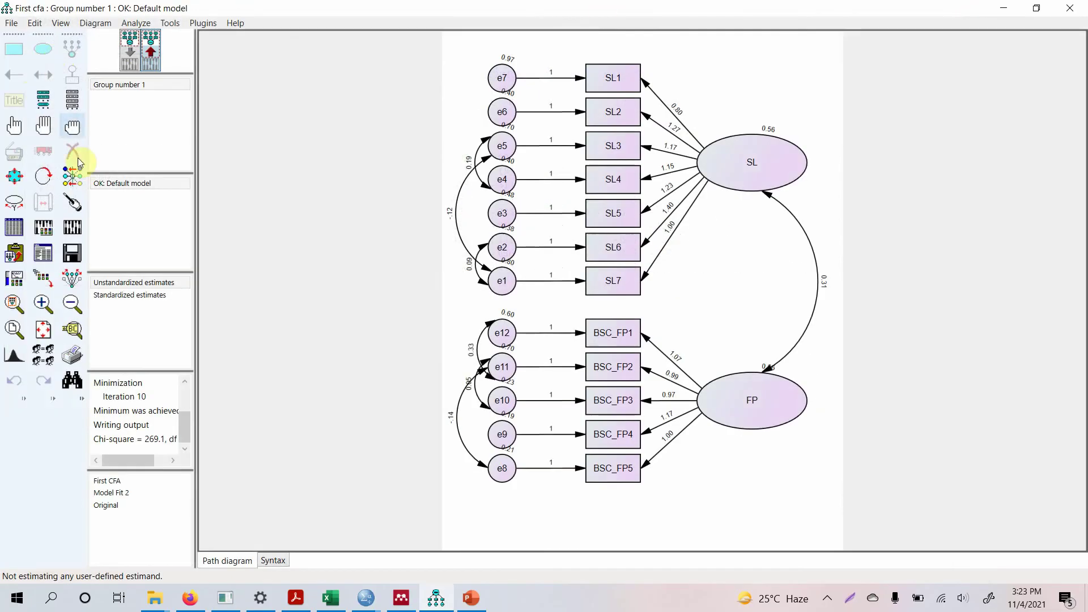
left_click(78, 169)
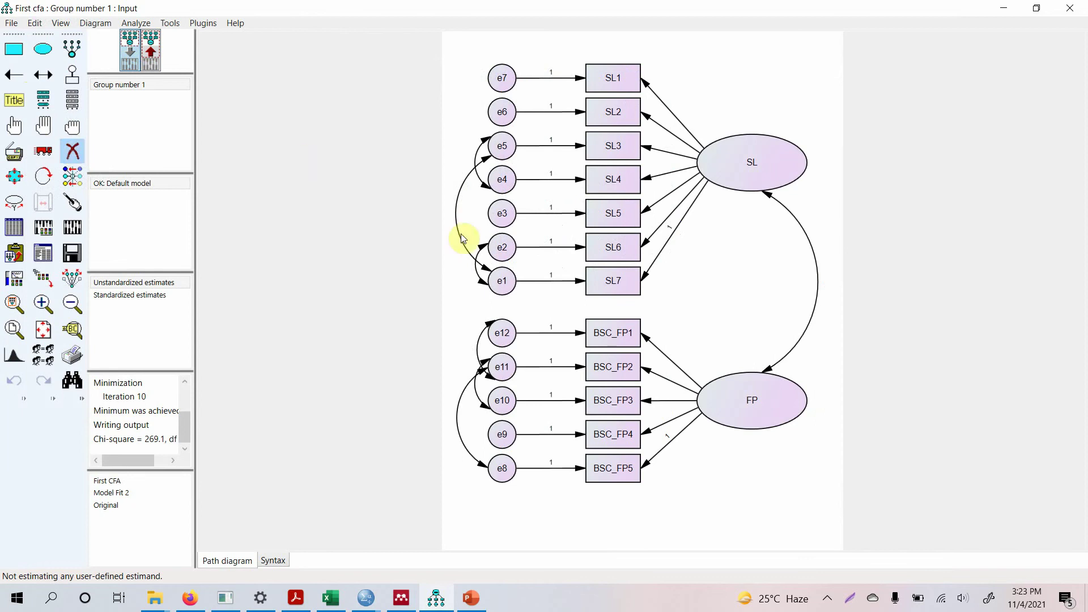
left_click(602, 150)
left_click(504, 146)
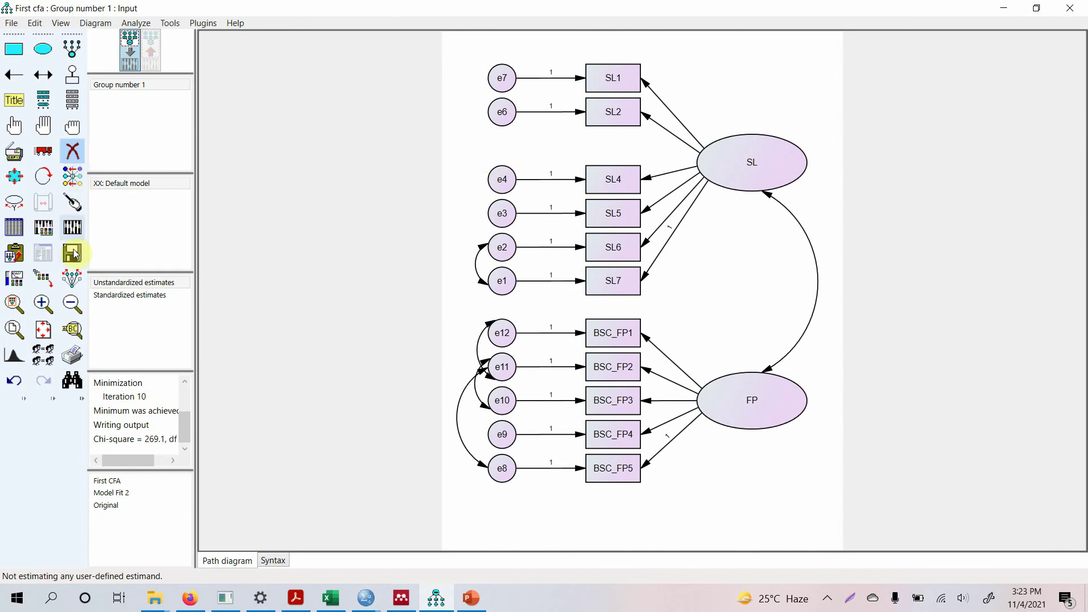
left_click(72, 227)
Review the model fit summary, then list modification indices, led by e2–e10 at 25.923.
left_click(45, 154)
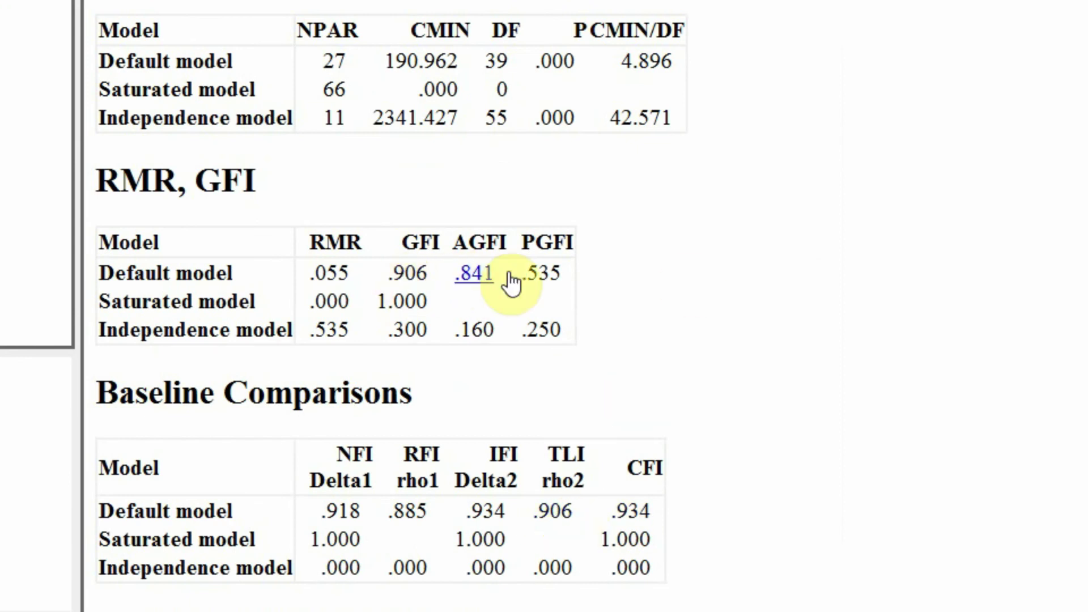
scroll(729, 380, "down", 10)
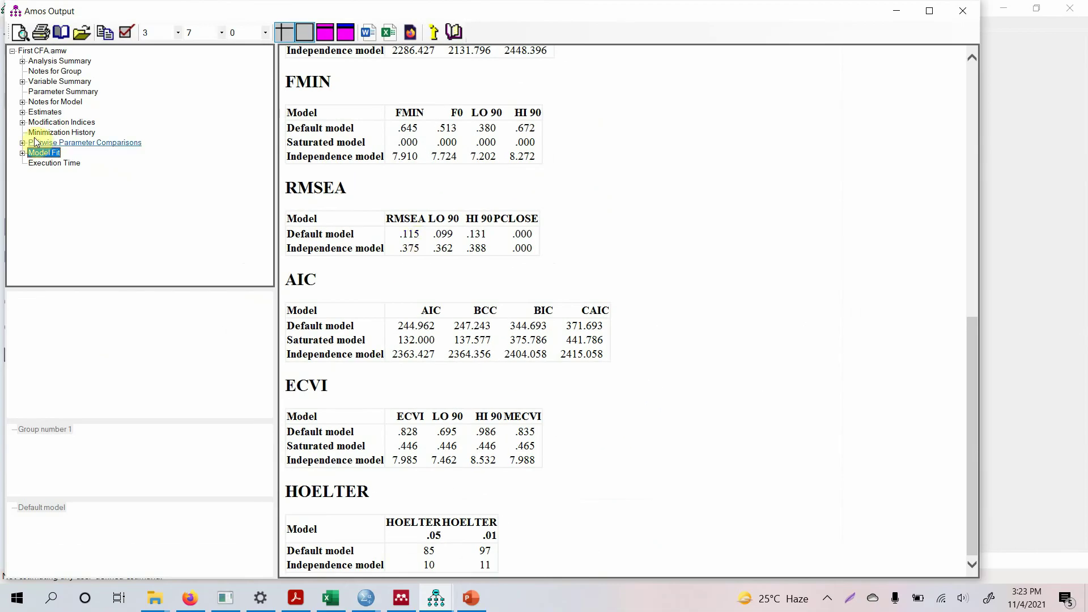
left_click(45, 112)
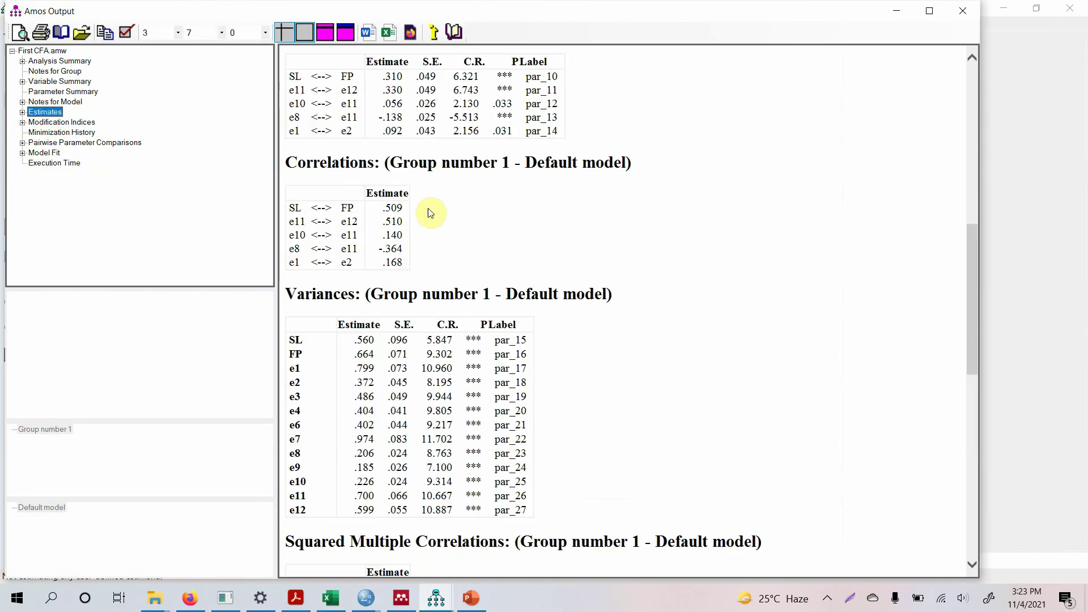
scroll(447, 180, "up", 8)
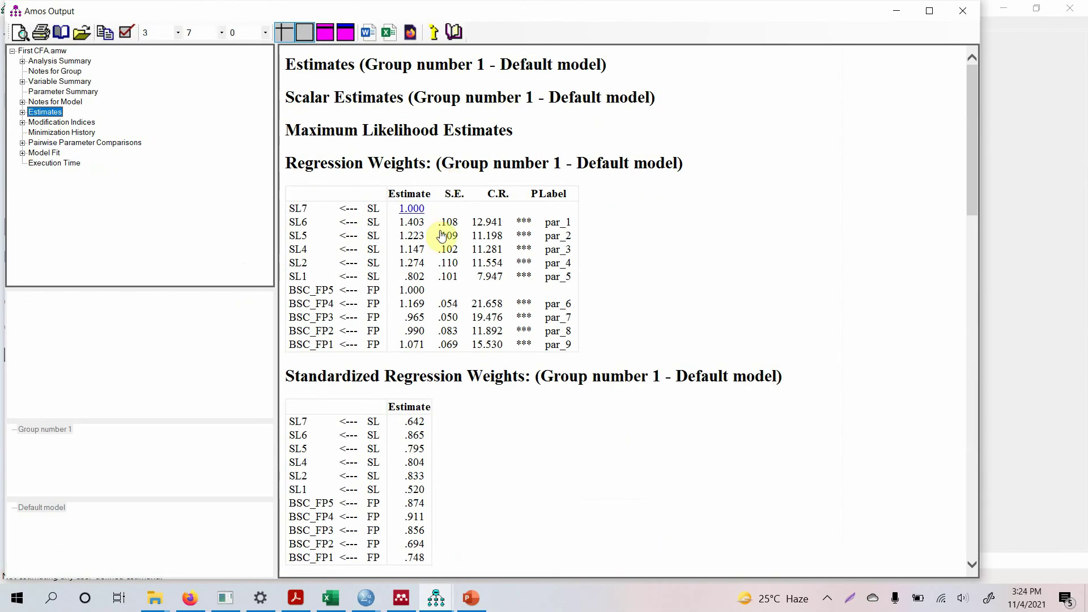
scroll(440, 437, "down", 3)
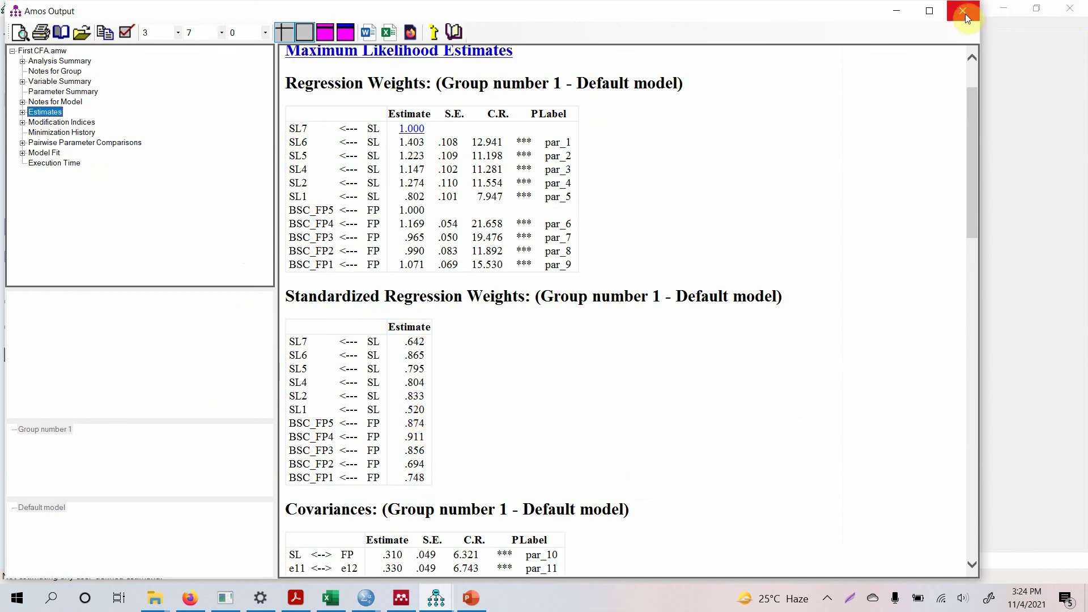
left_click(22, 113)
left_click(60, 142)
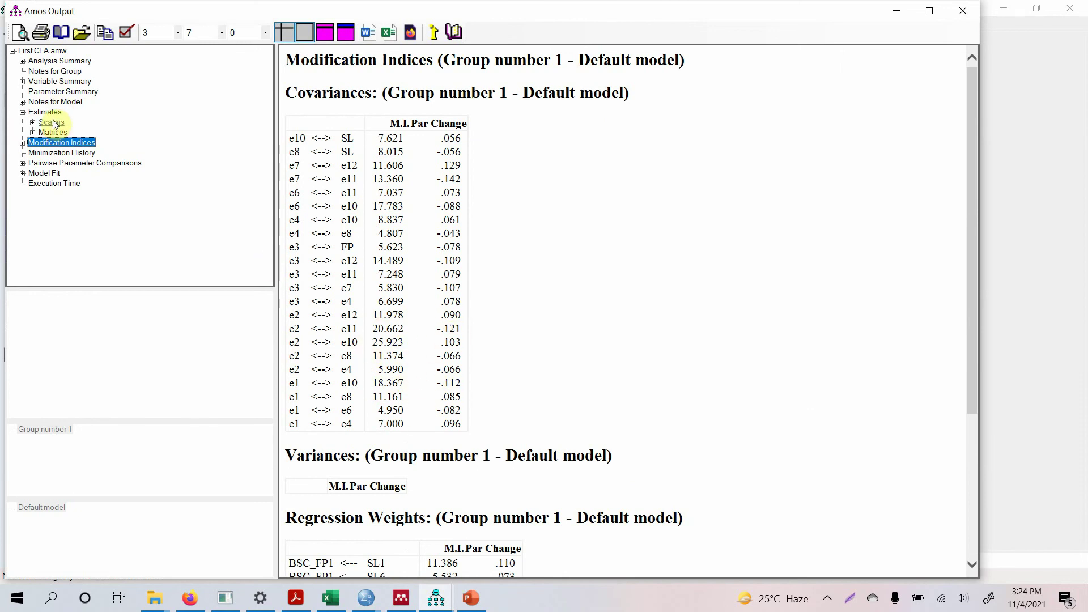
Show the SL3-free model's standardized residual covariances; SL6 with BSC_FP3 is largest at 2.135.
left_click(34, 135)
left_click(92, 153)
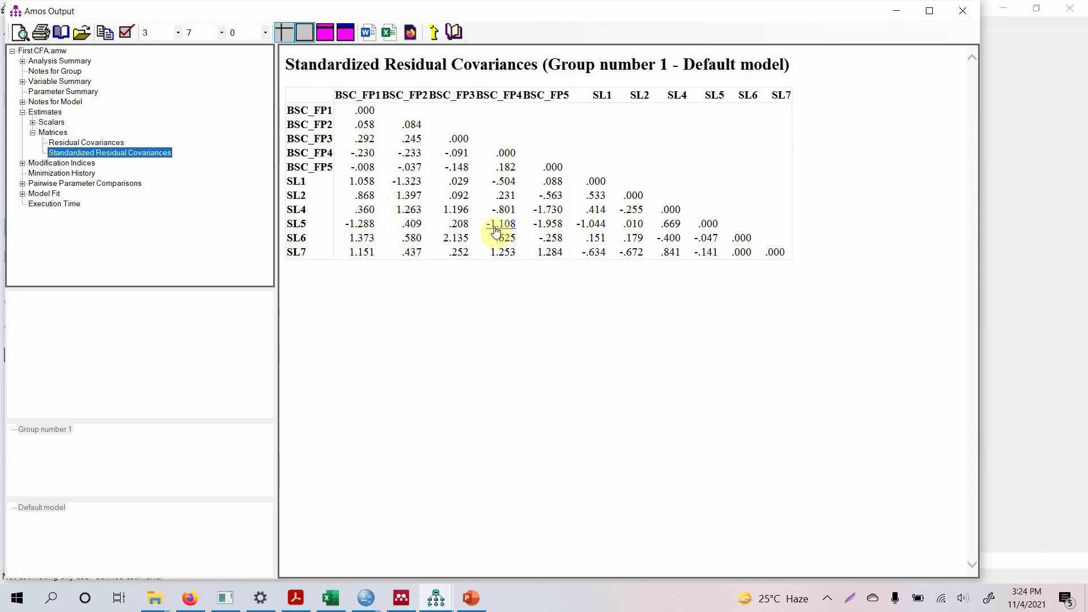
Erase BSC_FP5 with its error e8, plus SL6, then re-run the estimation.
left_click(957, 16)
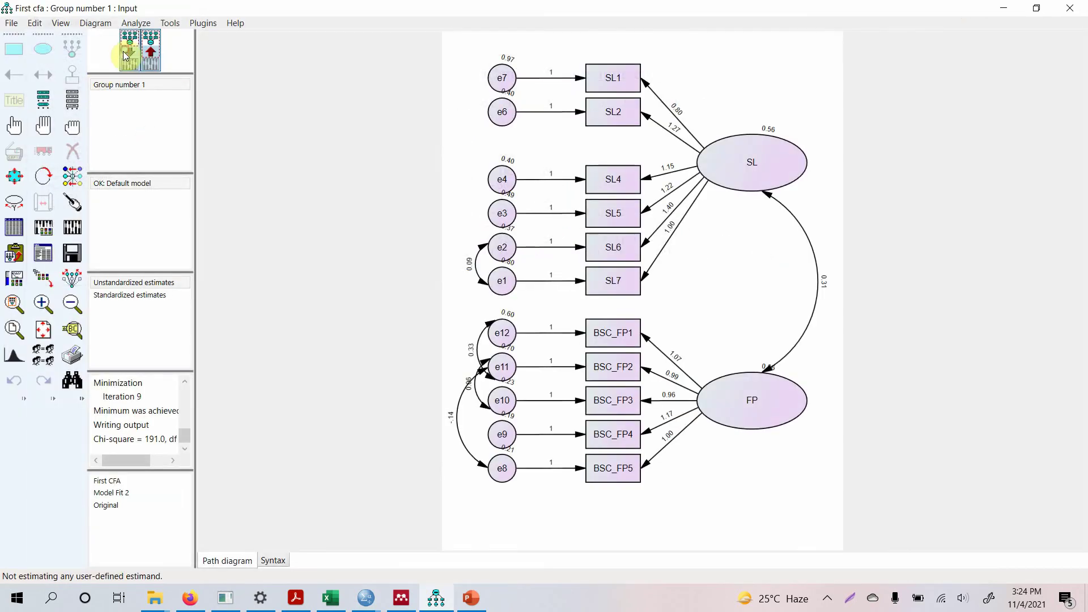
left_click(74, 150)
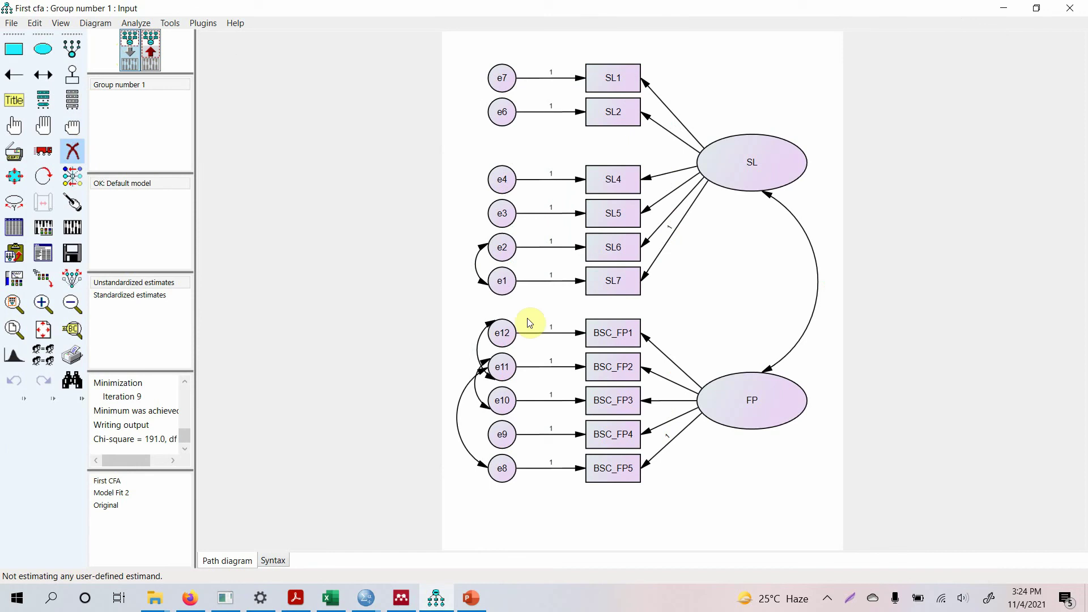
left_click(603, 466)
left_click(505, 470)
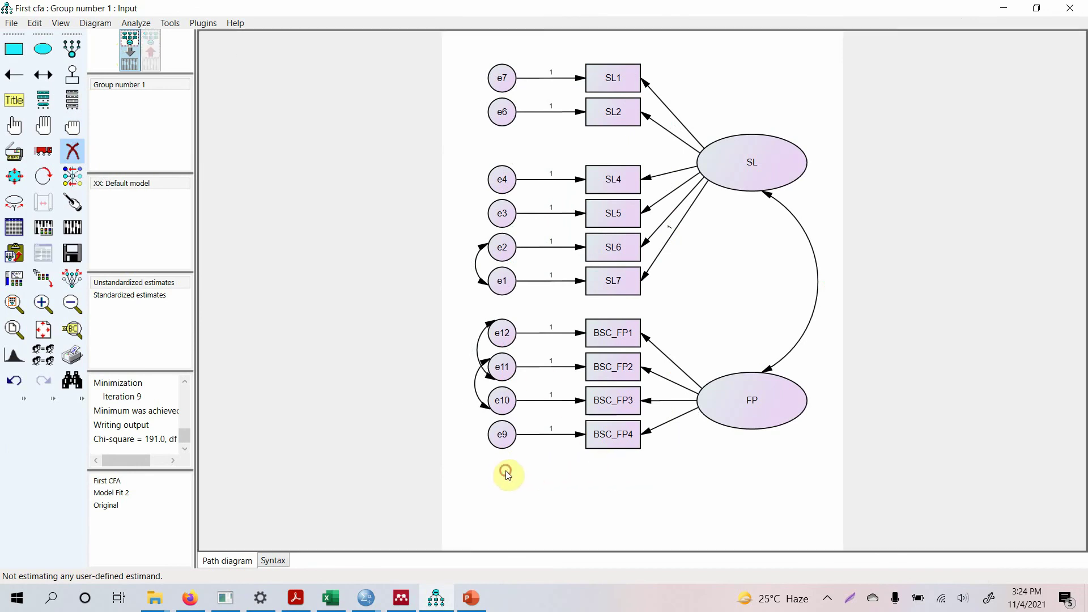
left_click(618, 250)
key("ctrl+F9")
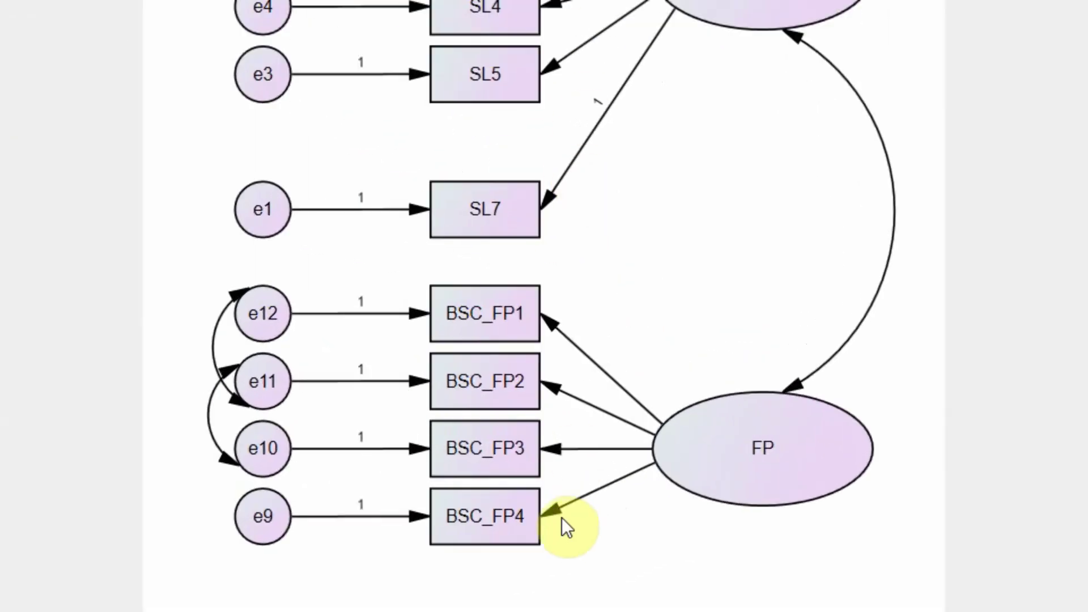
Fix the FP→BSC_FP4 path's regression weight to 1.
double_click(552, 509)
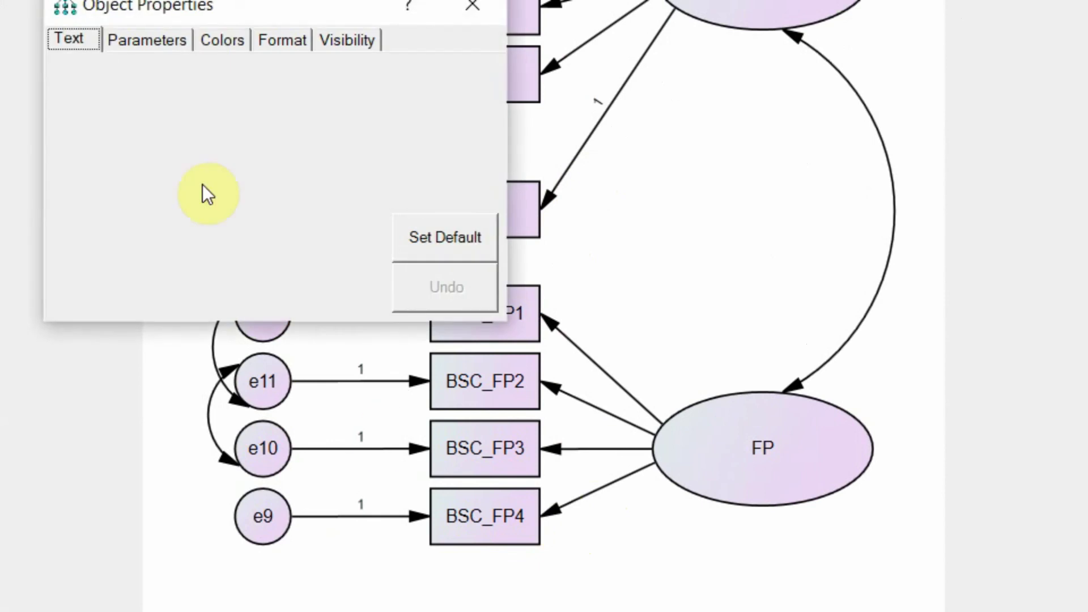
left_click(166, 38)
type("1")
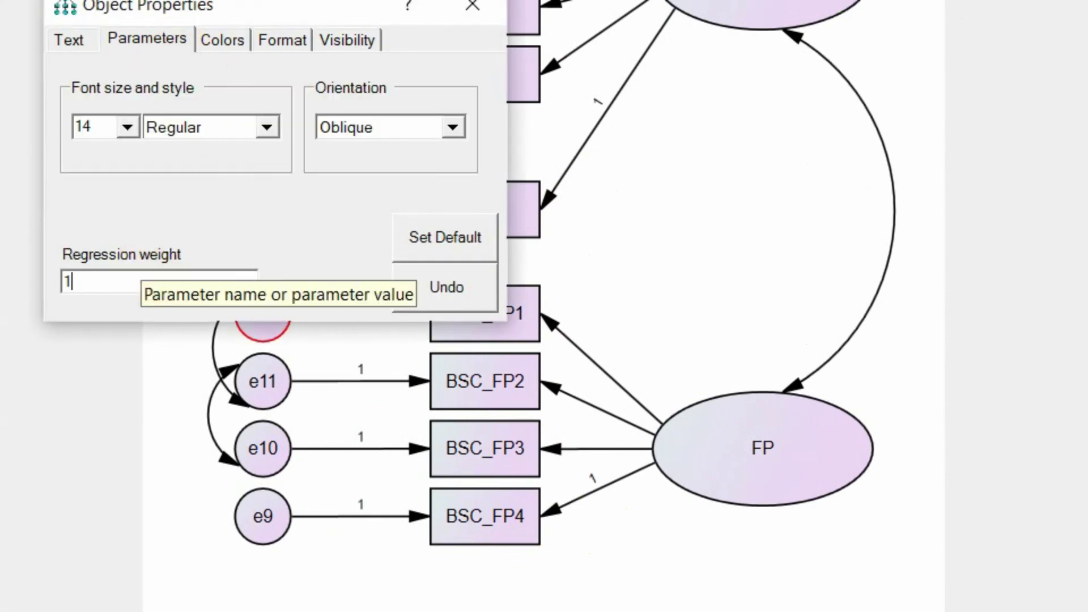
left_click(469, 10)
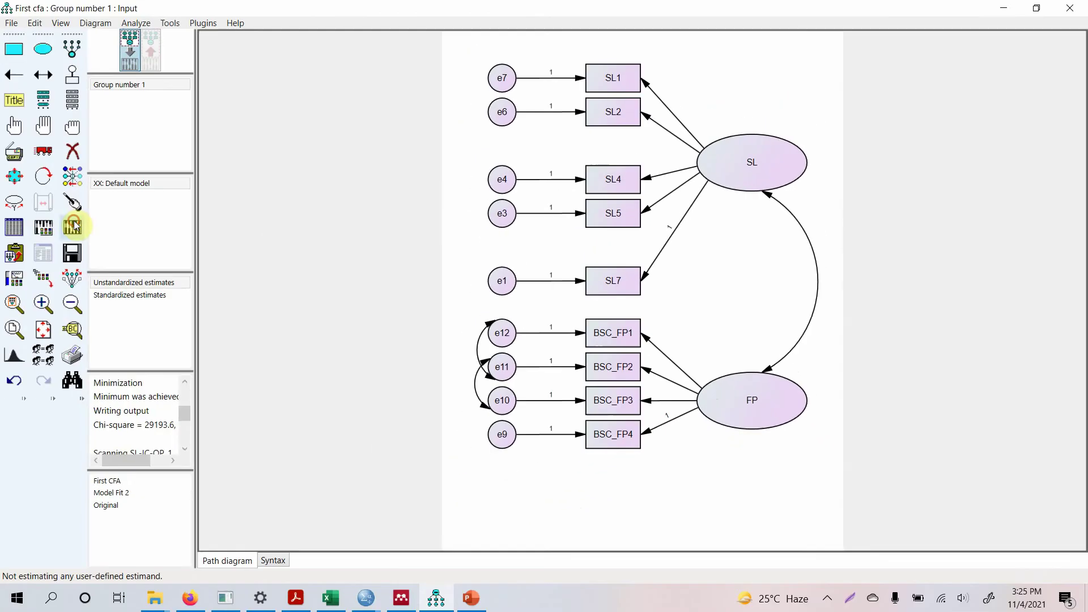
Re-estimate and review the results: chi-square 98.637 on 24 df, CFI .950, RMSEA .103.
left_click(72, 227)
left_click(74, 227)
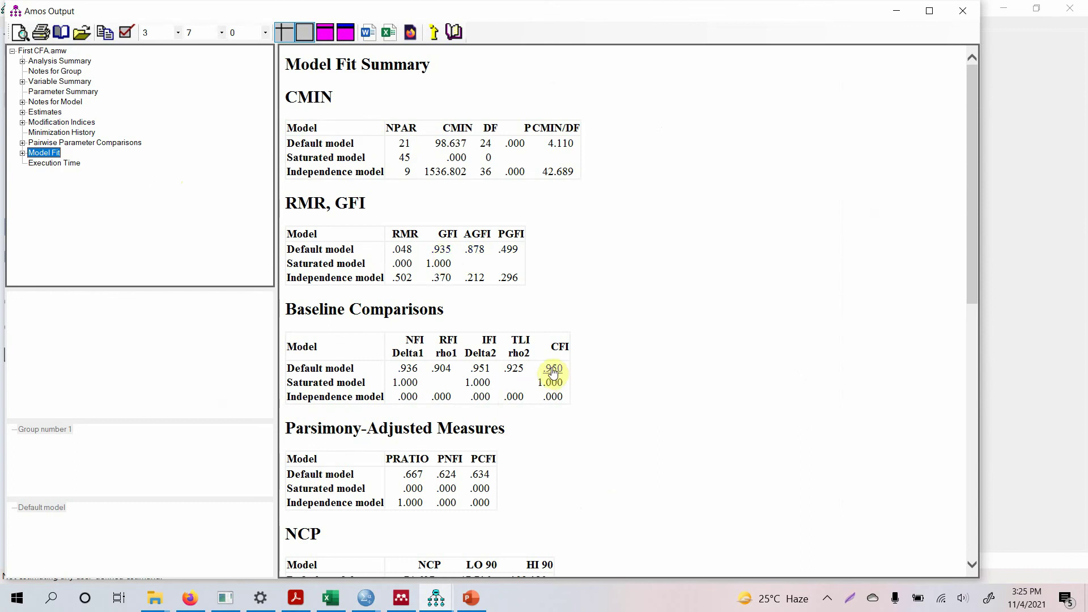
scroll(522, 385, "down", 10)
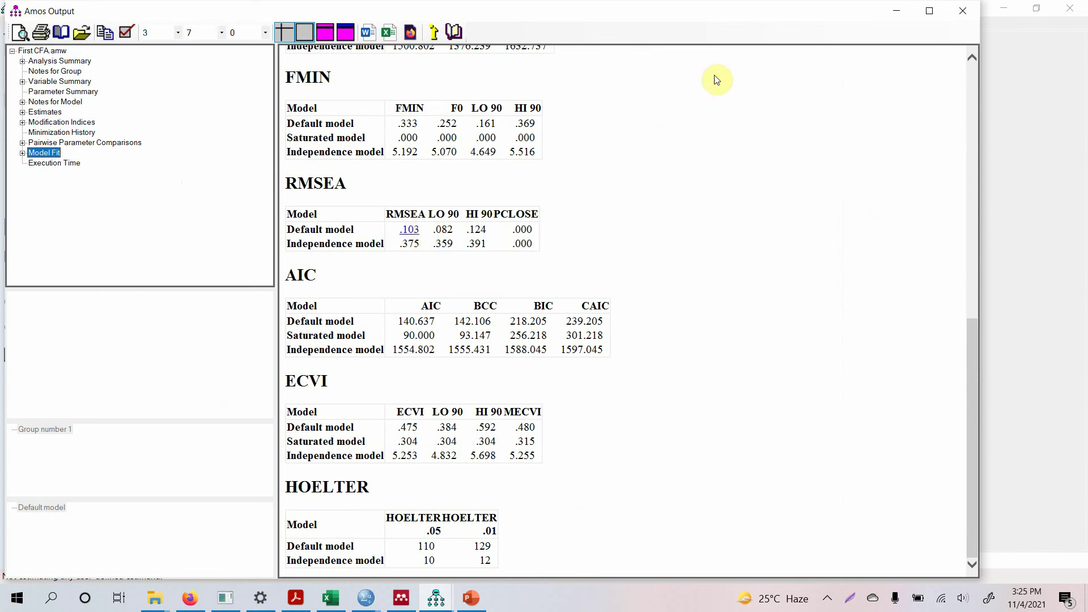
left_click(963, 10)
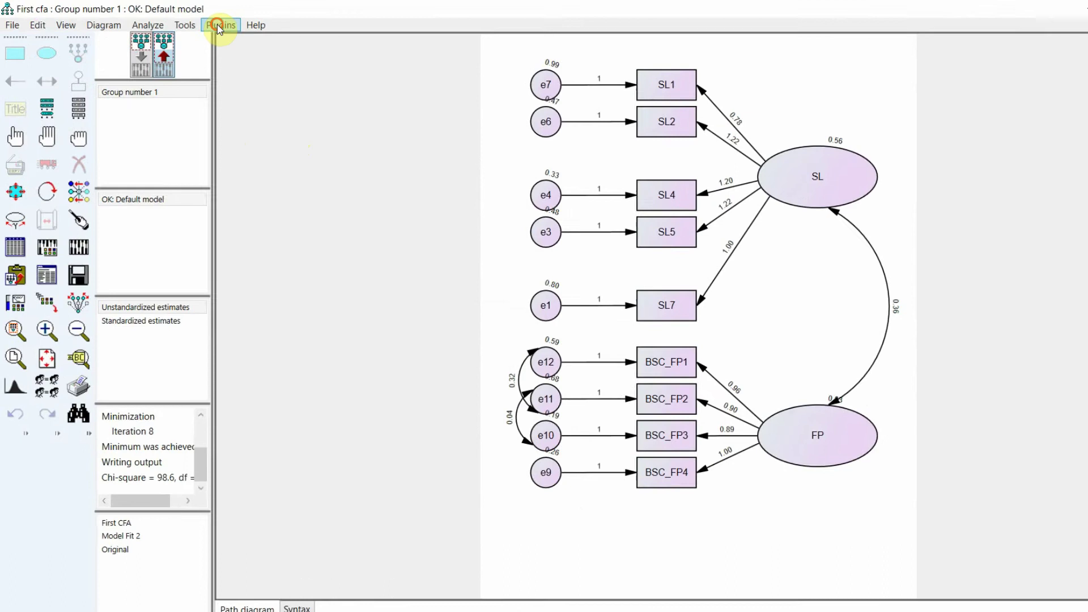
Run the Standardized RMR plugin, read SRMR .0375 for the default model, and close it.
left_click(202, 22)
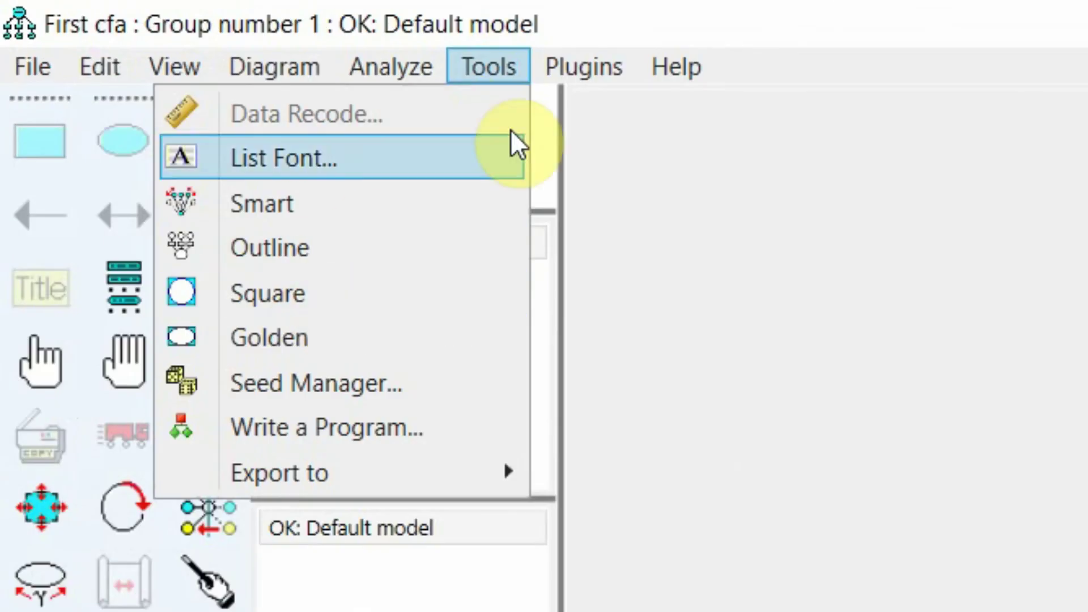
mouse_move(587, 69)
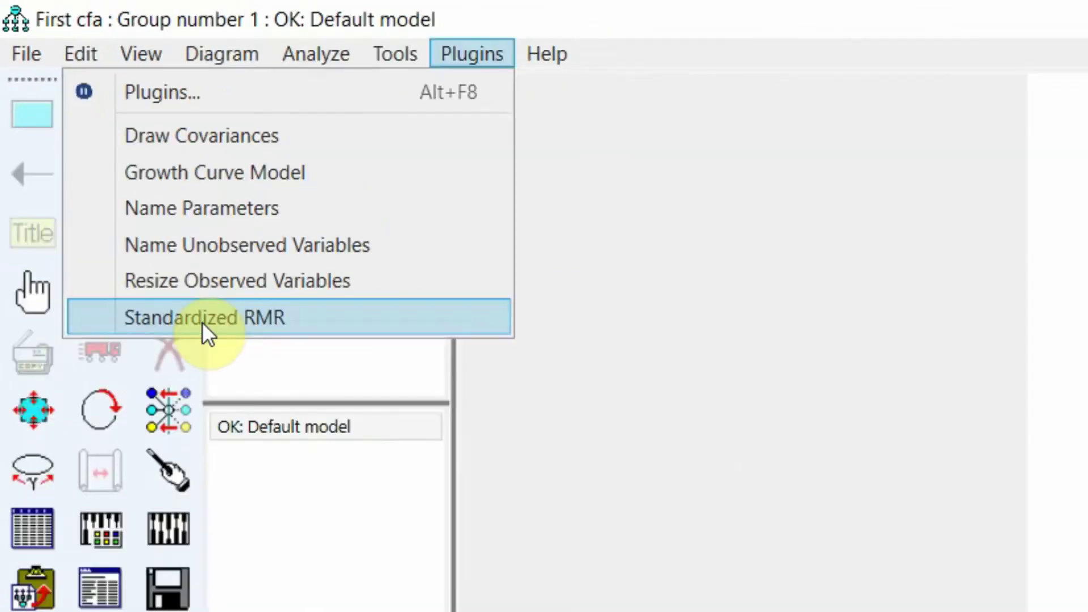
left_click(251, 401)
left_click_drag(336, 177, 742, 178)
left_click_drag(258, 61, 313, 62)
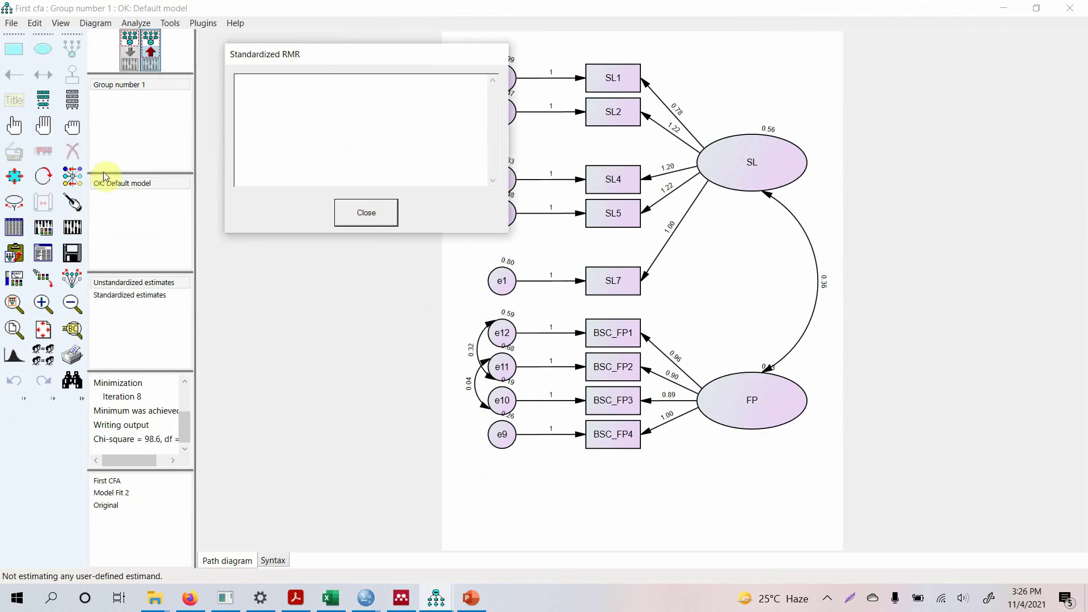
left_click(72, 225)
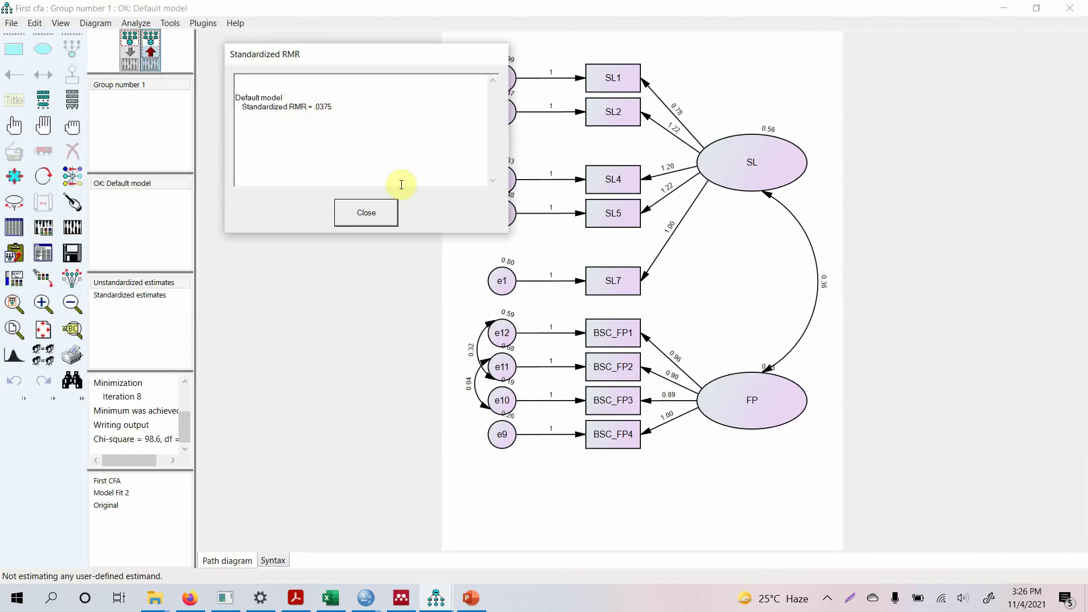
left_click(378, 214)
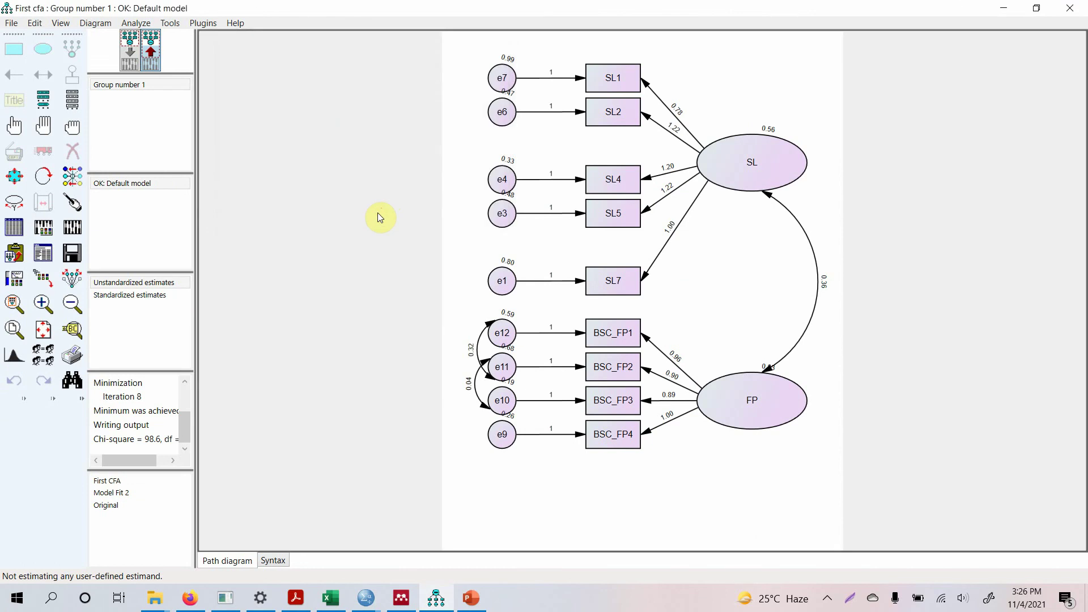